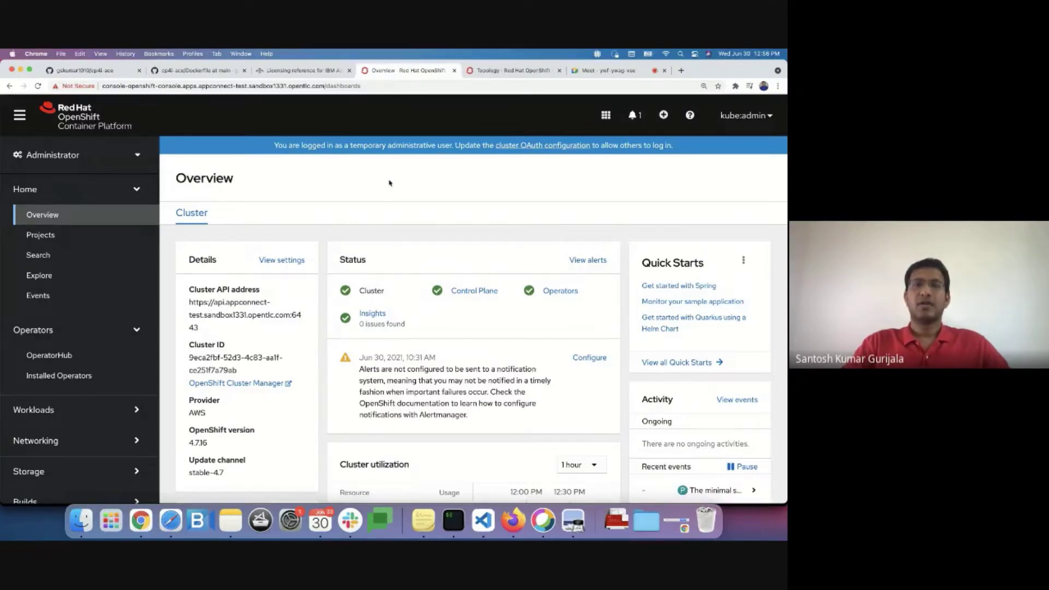
# Step: Create the demo-app-connect project and bring up the OperatorHub catalogue for it
pyautogui.click(73, 233)
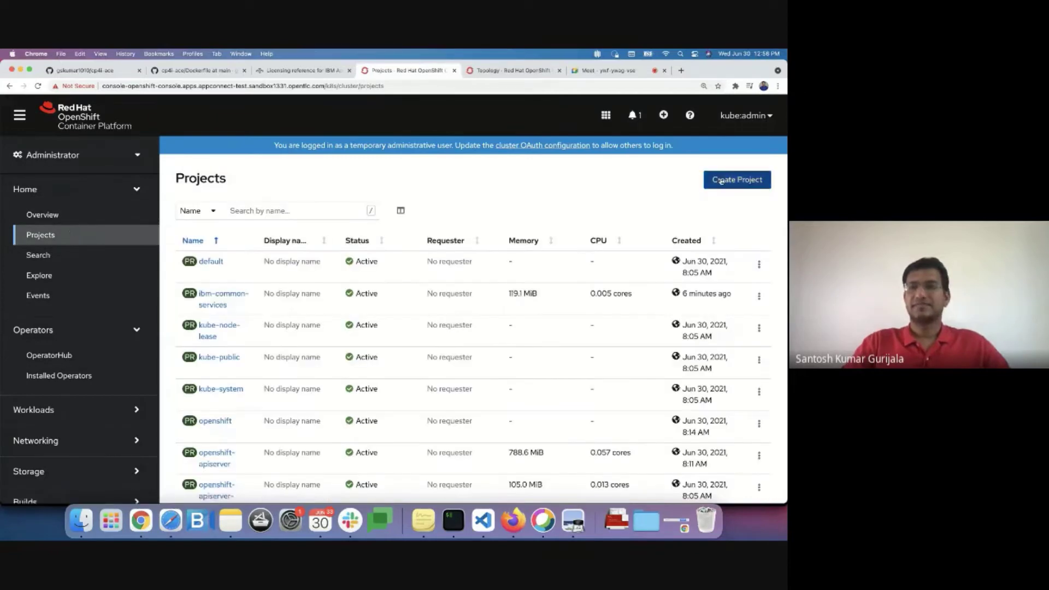
pyautogui.click(721, 180)
pyautogui.write('demo-app-connect')
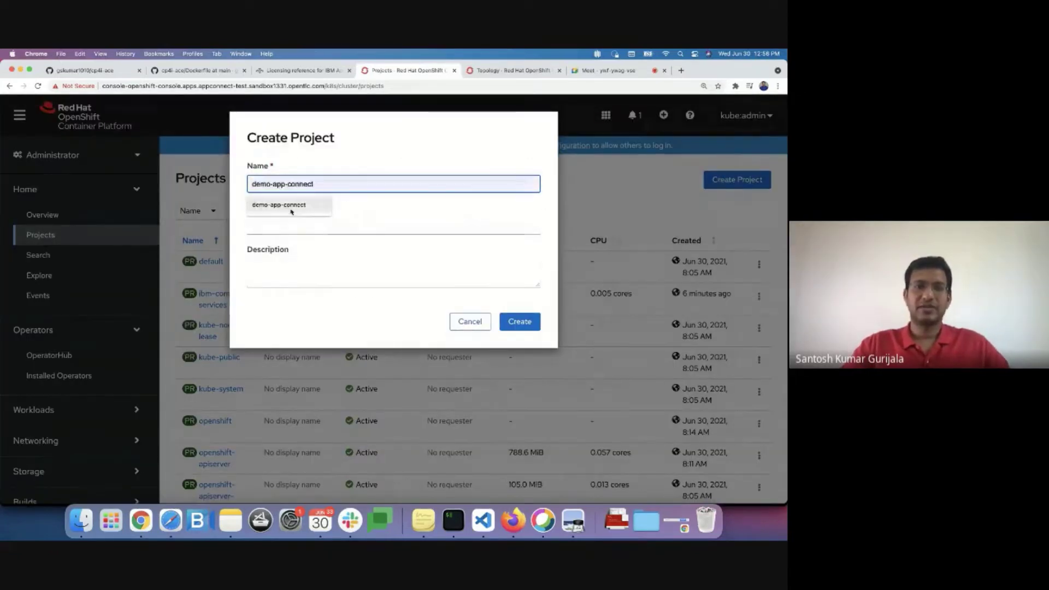
pyautogui.click(291, 207)
pyautogui.click(519, 321)
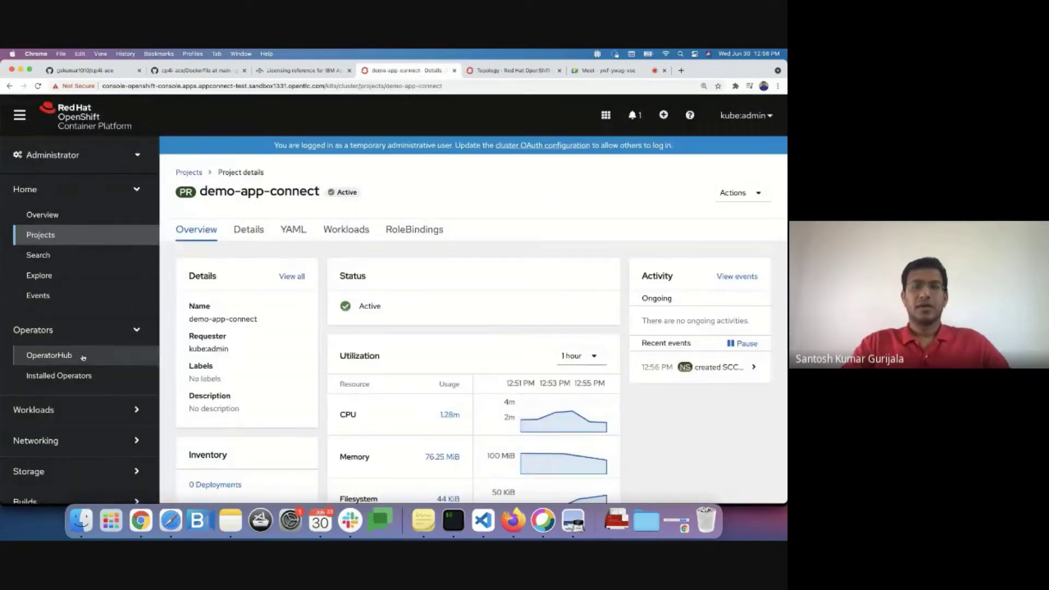
pyautogui.click(65, 355)
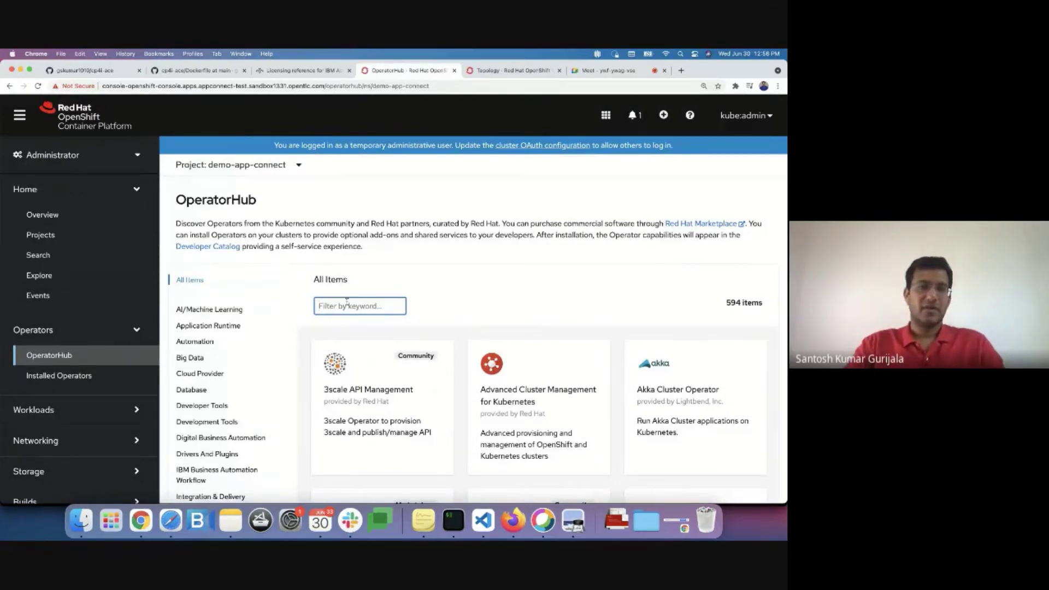
pyautogui.write('appc')
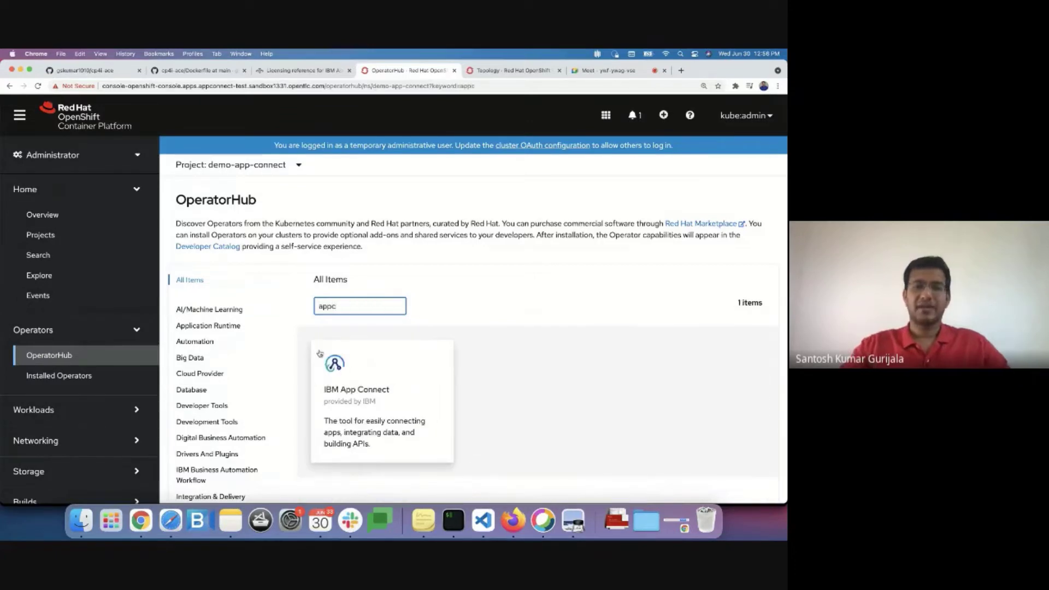
# Step: Install IBM App Connect on the v1.3 channel, scoped only to the demo-app-connect namespace
pyautogui.click(373, 382)
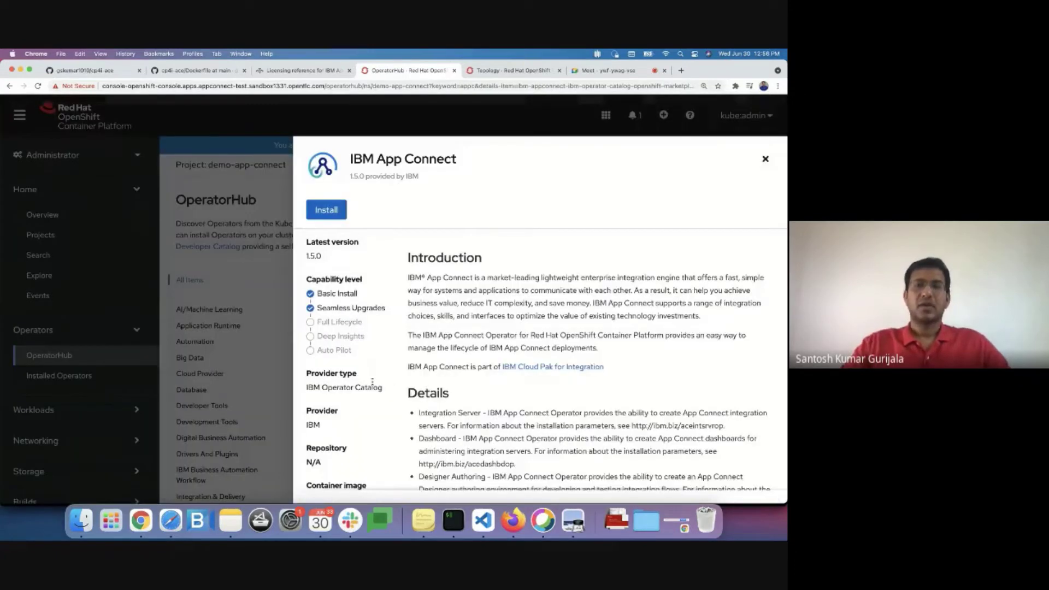
pyautogui.click(331, 213)
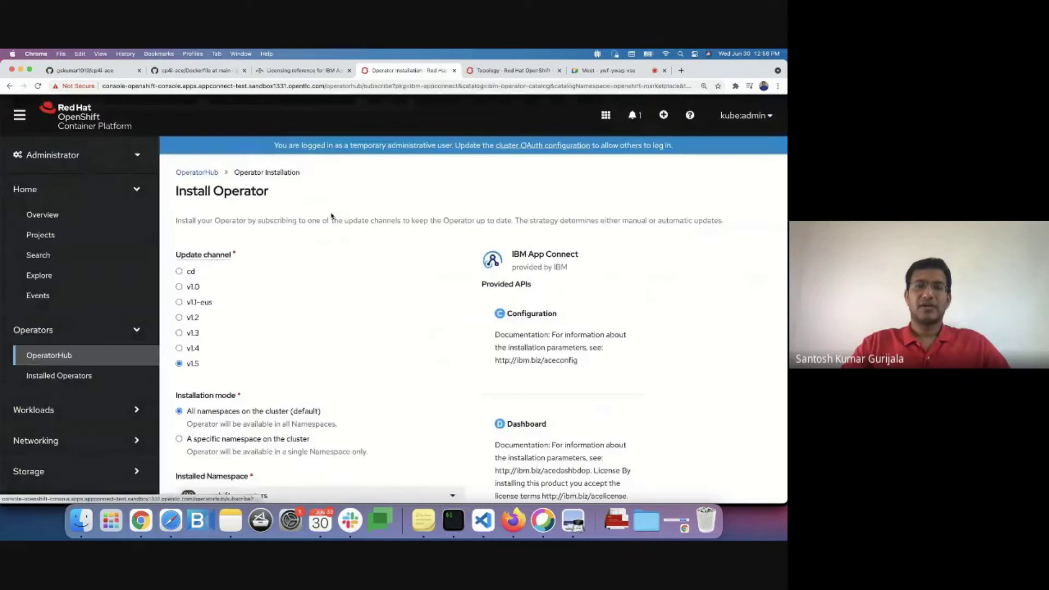
pyautogui.scroll(-2, 338, 285)
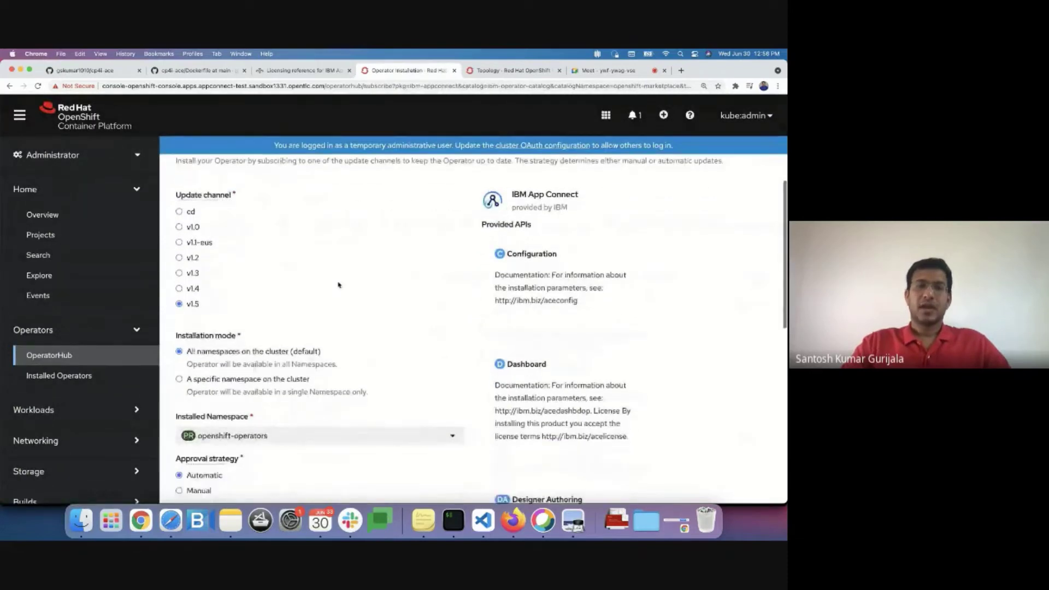
pyautogui.click(180, 275)
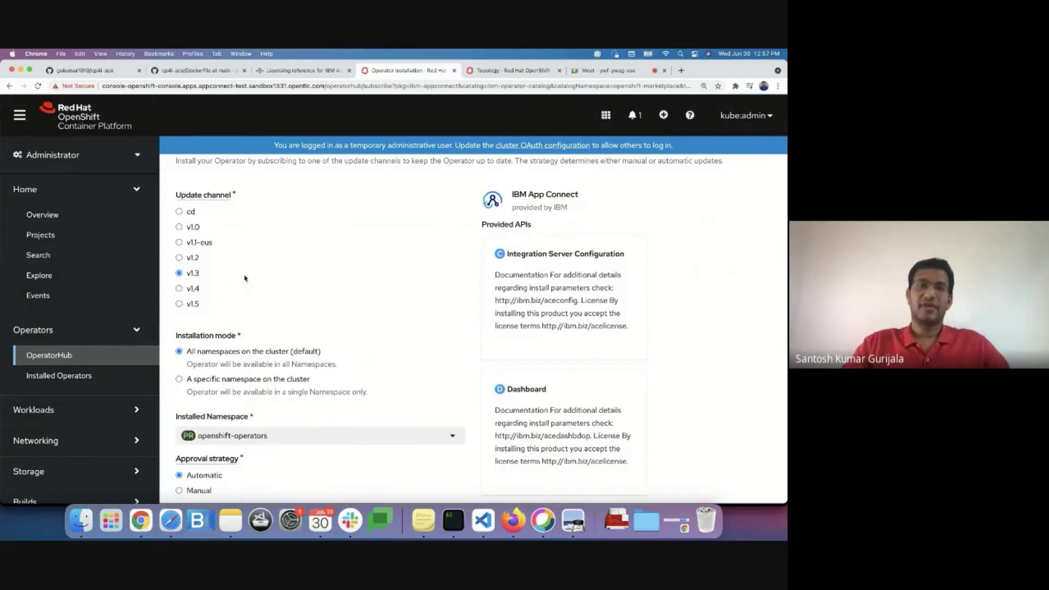
pyautogui.scroll(-1, 244, 279)
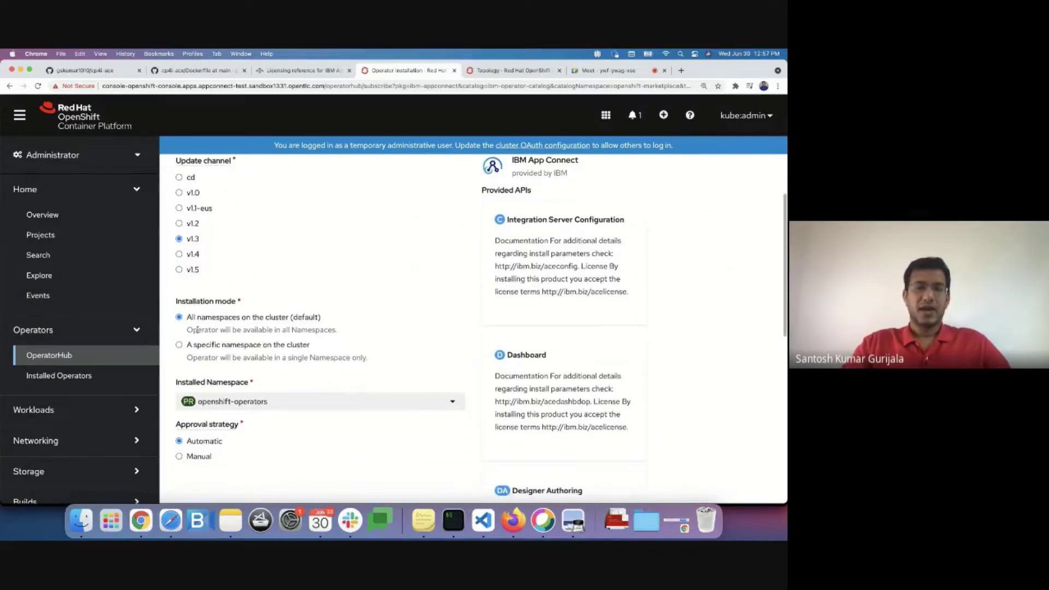
pyautogui.click(179, 346)
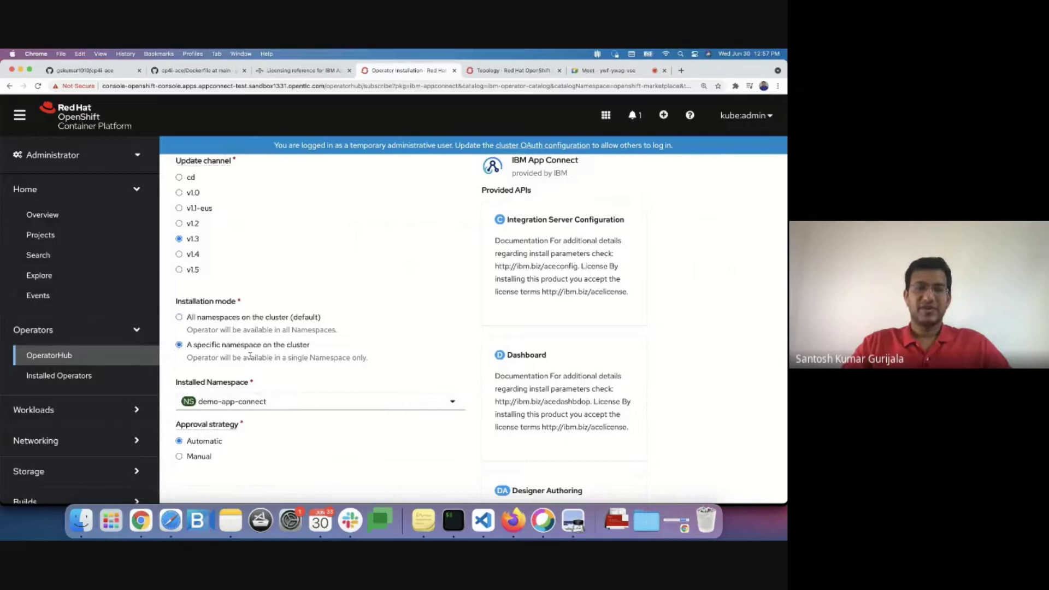
pyautogui.scroll(-2, 249, 355)
pyautogui.scroll(-1, 246, 369)
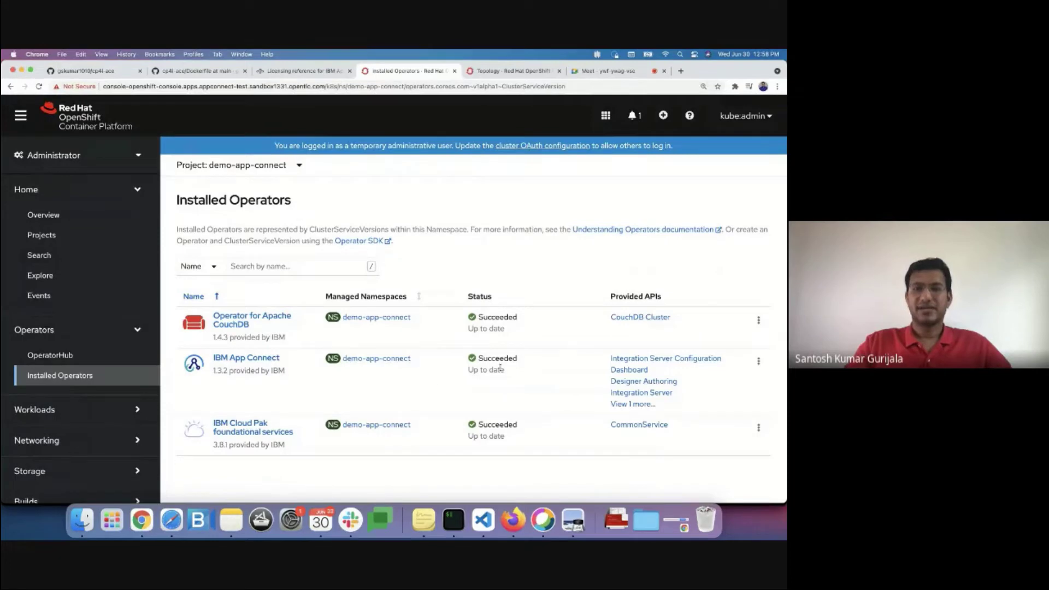
# Step: Start a new IntegrationServer from the IBM App Connect operator and name it appconnect-server
pyautogui.click(263, 361)
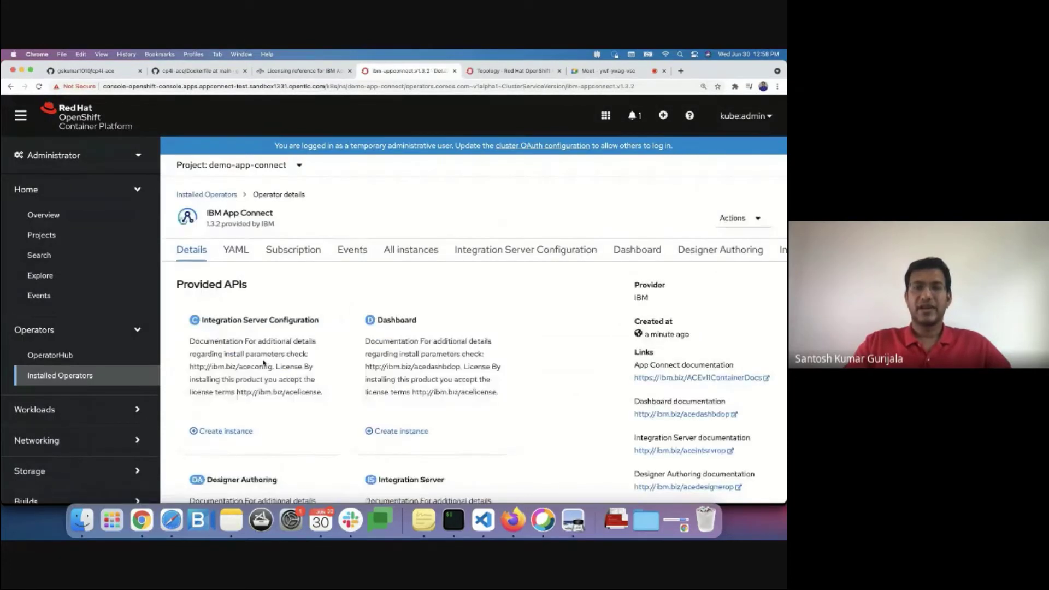
pyautogui.hscroll(5, 704, 250)
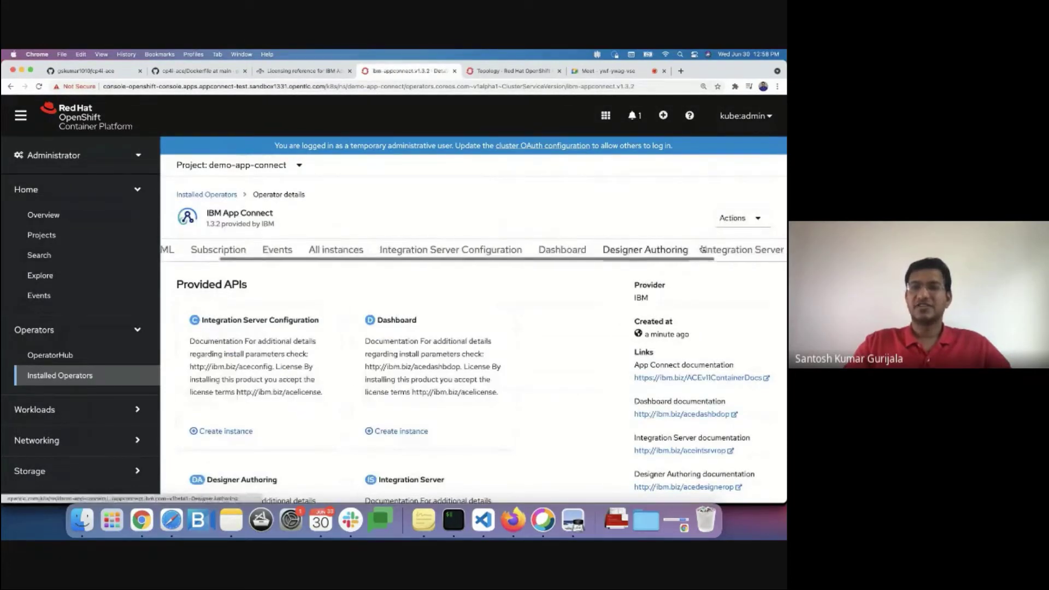
pyautogui.click(718, 254)
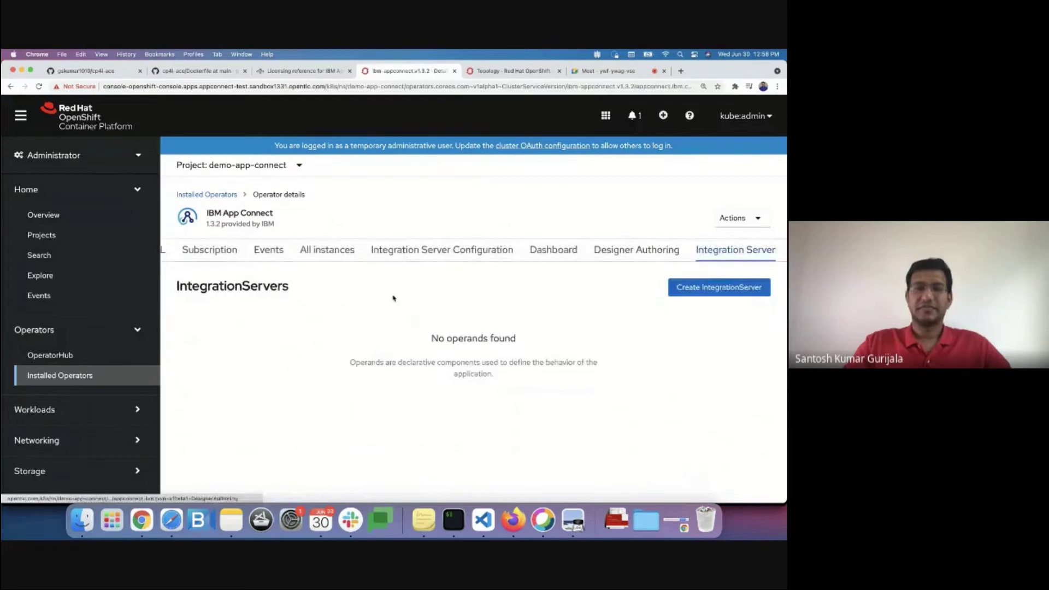
pyautogui.click(684, 290)
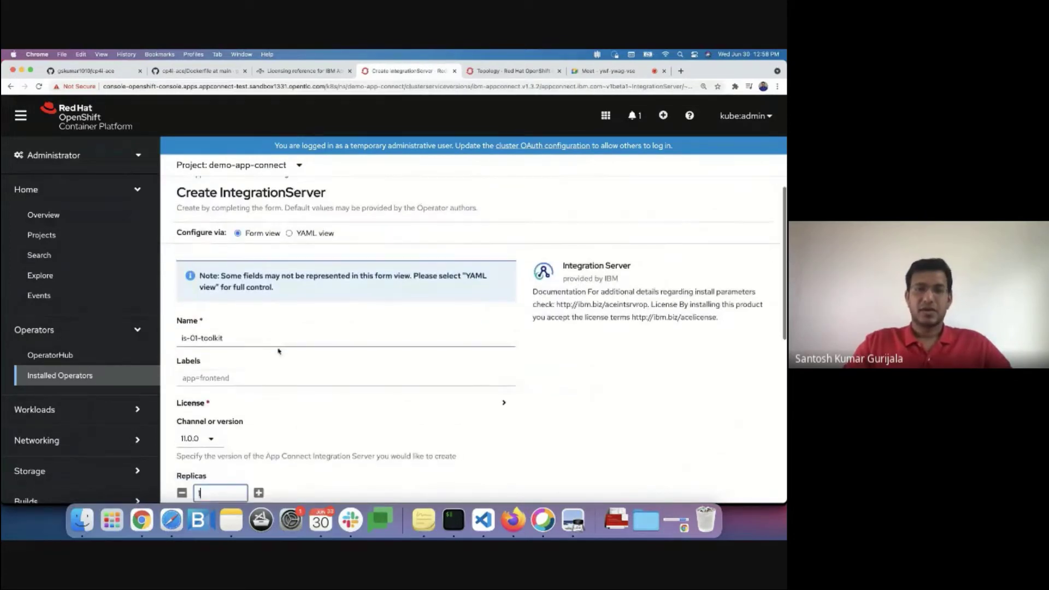
pyautogui.tripleClick(259, 332)
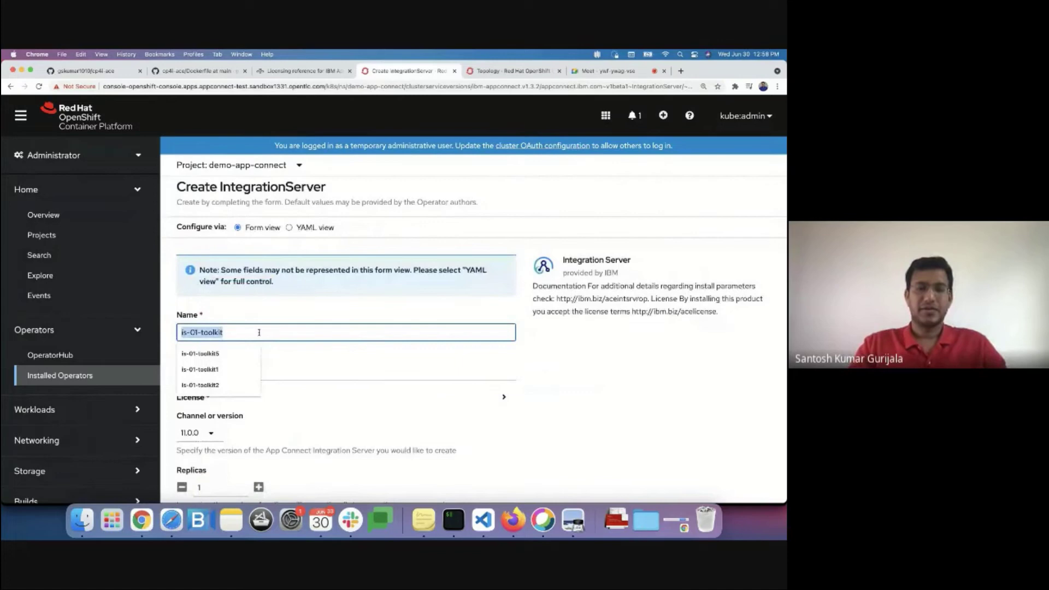
pyautogui.write('app')
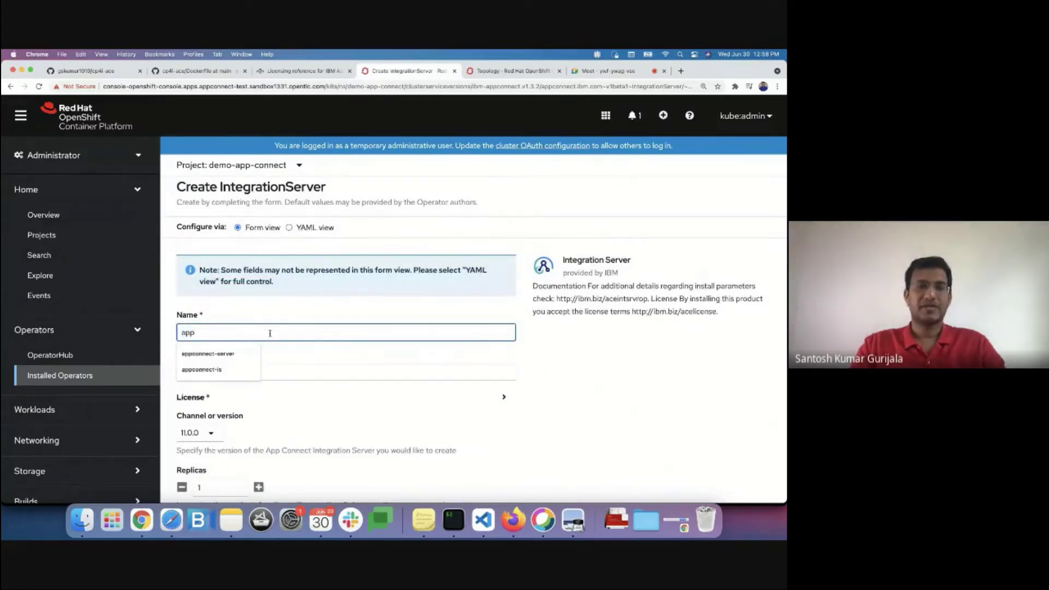
pyautogui.write('c')
pyautogui.press('Down')
pyautogui.press('Return')
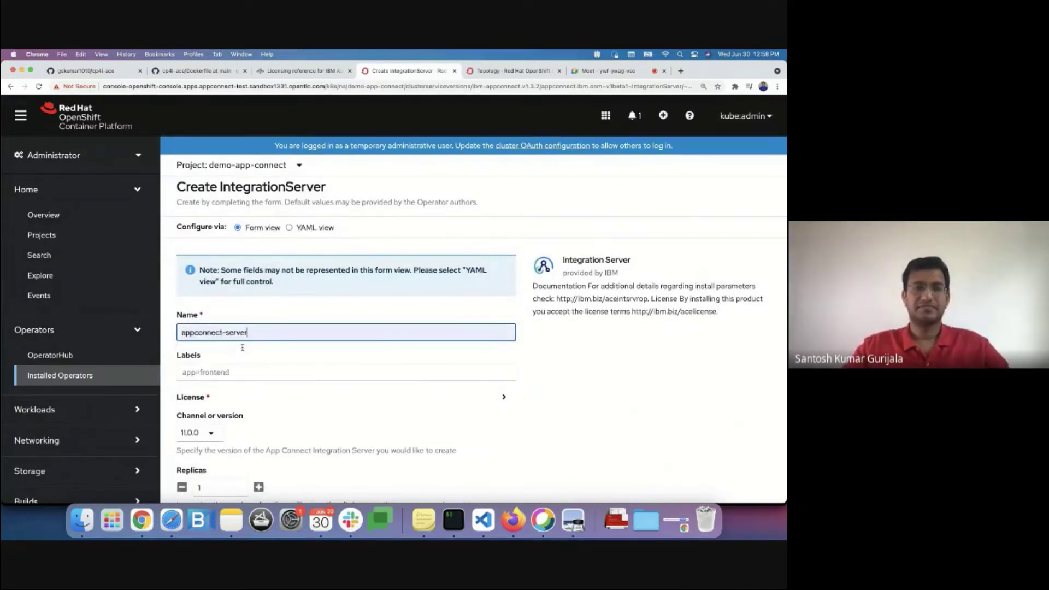
pyautogui.scroll(-2, 278, 363)
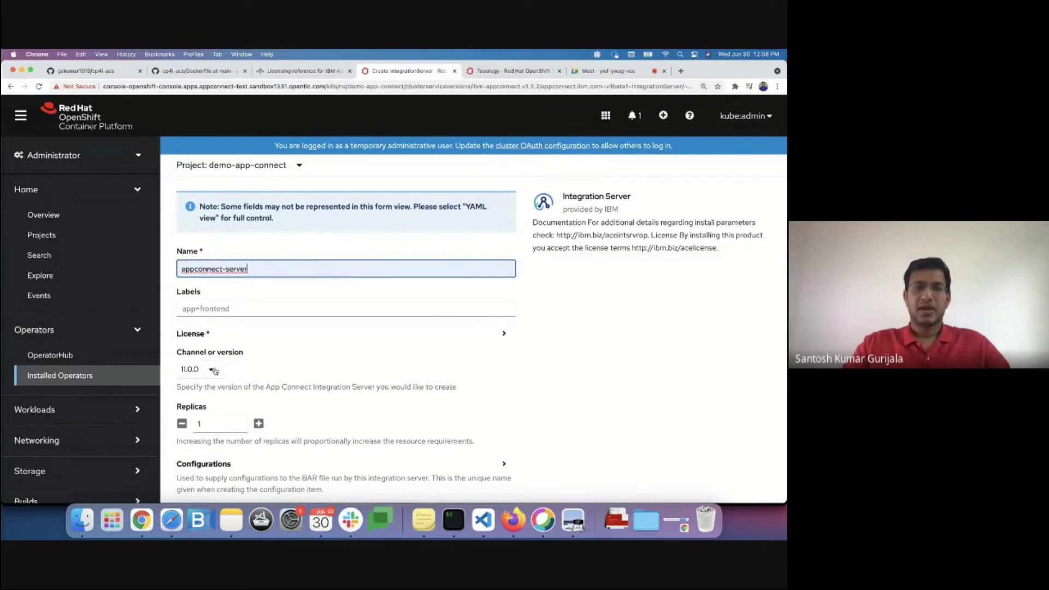
# Step: Accept the license terms after checking license IDs in the licensing documentation
pyautogui.click(220, 341)
pyautogui.click(202, 369)
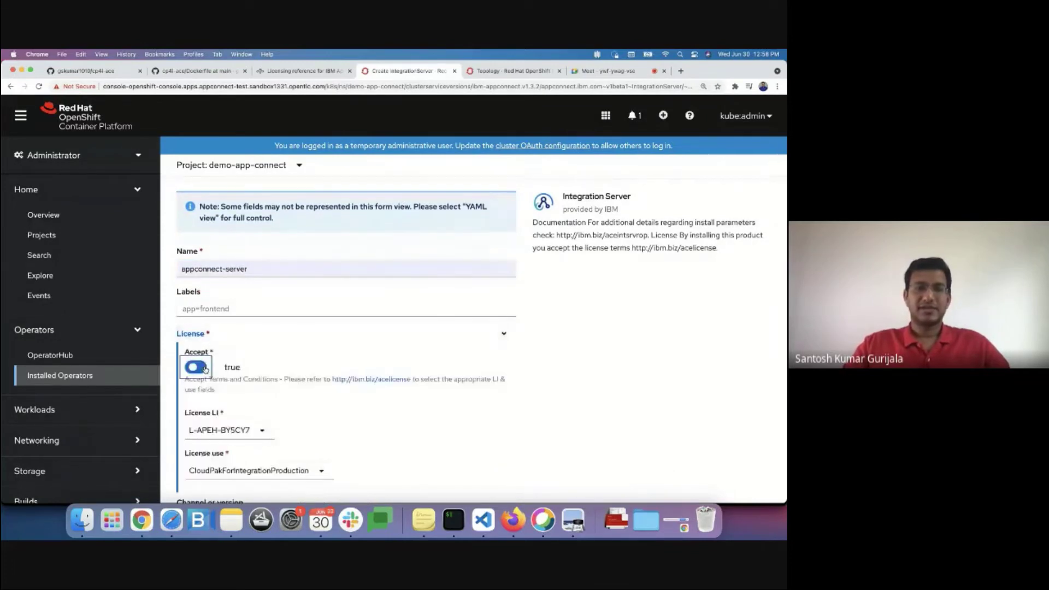
pyautogui.click(301, 72)
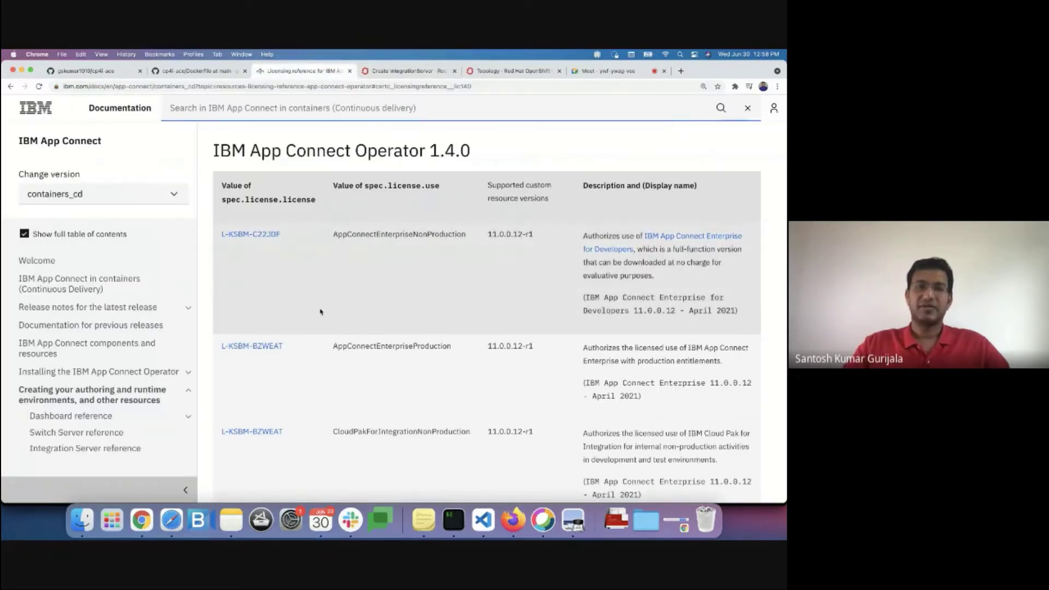
pyautogui.click(422, 72)
pyautogui.click(245, 432)
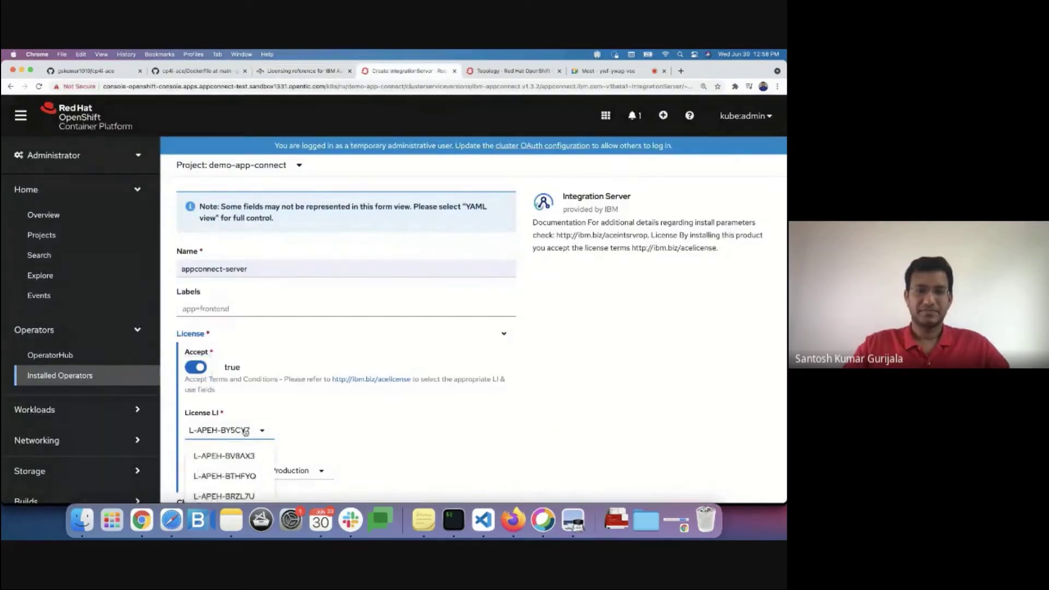
pyautogui.scroll(-2, 245, 432)
pyautogui.scroll(-3, 241, 409)
pyautogui.scroll(-3, 238, 377)
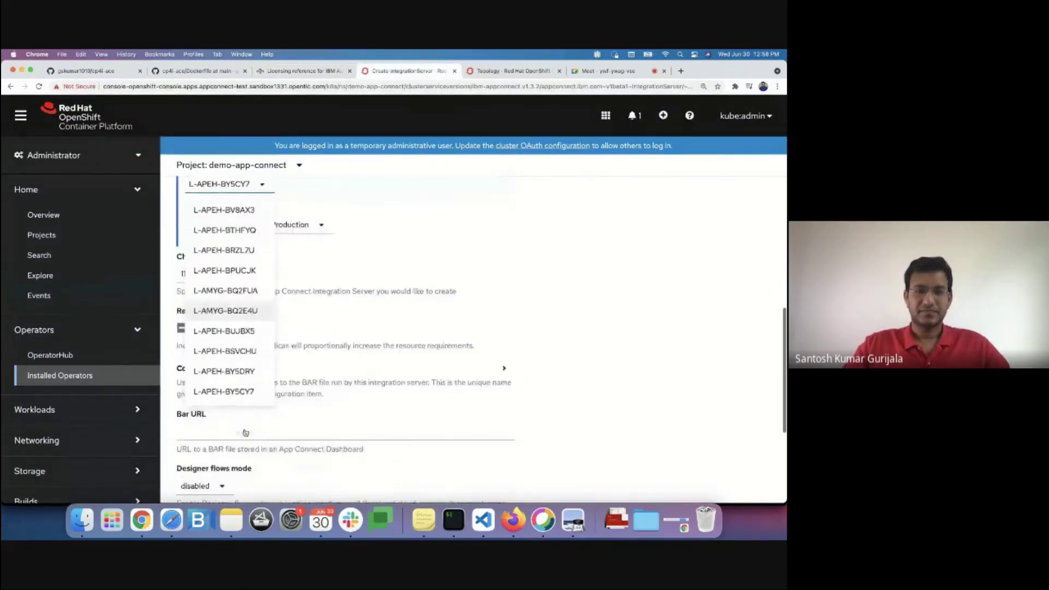
pyautogui.click(235, 362)
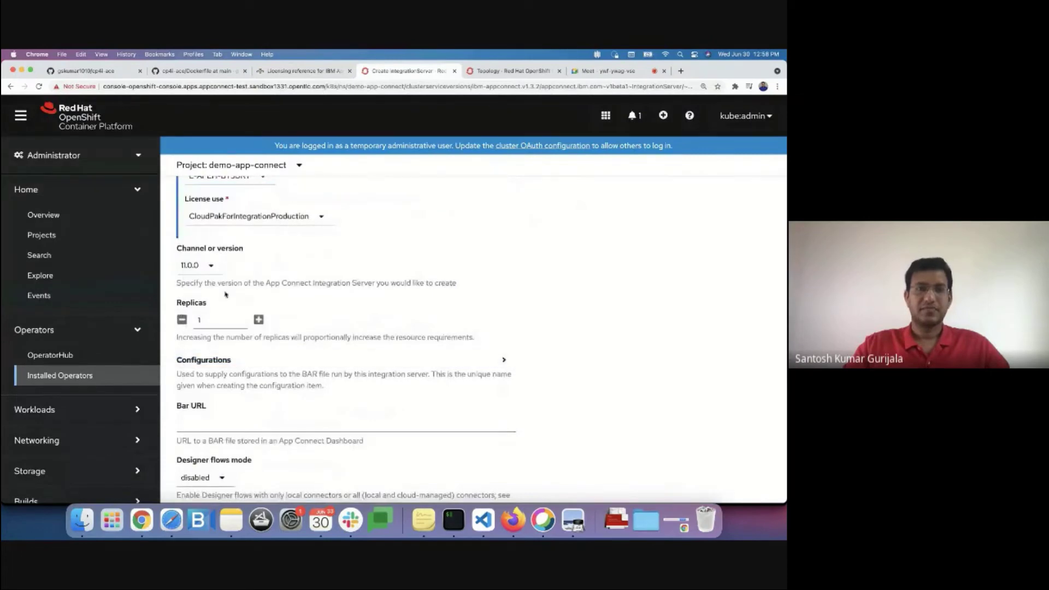
# Step: Create the server with the AppConnectEnterpriseNonProduction license and version 11.0.0.11-r2
pyautogui.click(238, 220)
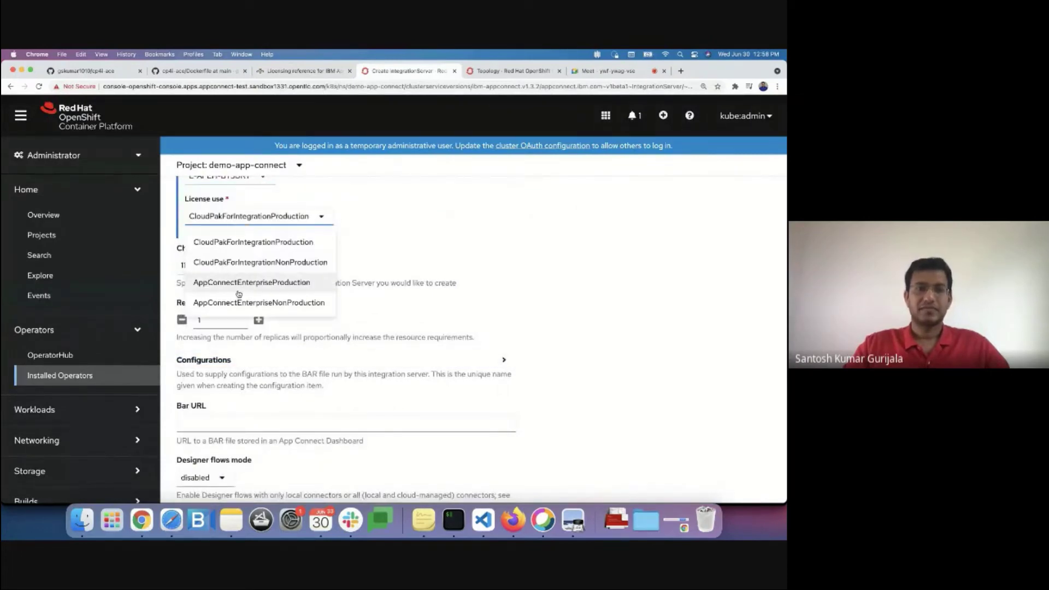
pyautogui.click(242, 303)
pyautogui.click(203, 266)
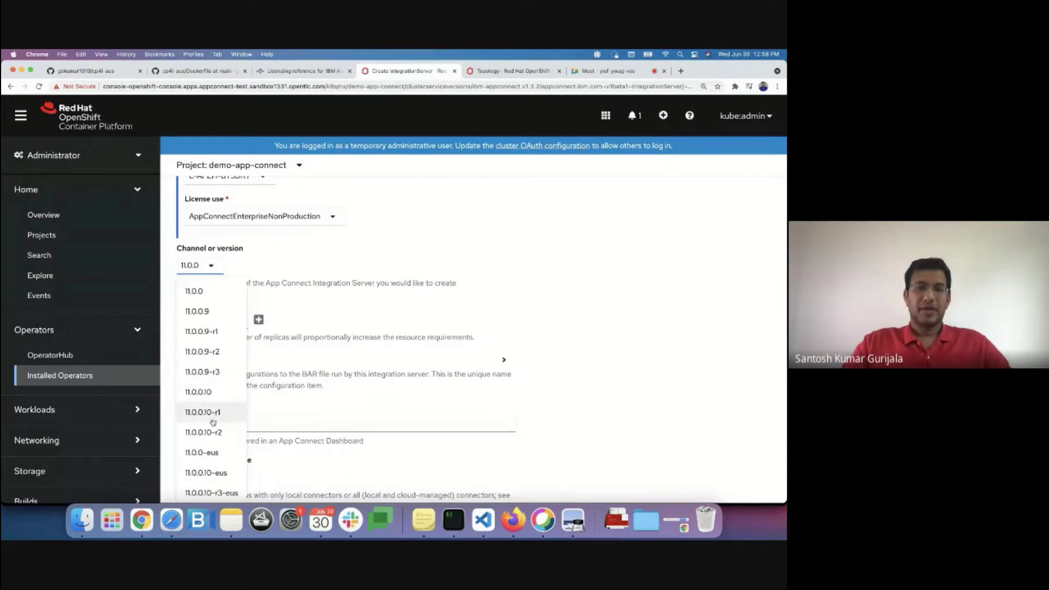
pyautogui.scroll(-1, 212, 427)
pyautogui.scroll(-2, 212, 427)
pyautogui.scroll(-2, 211, 427)
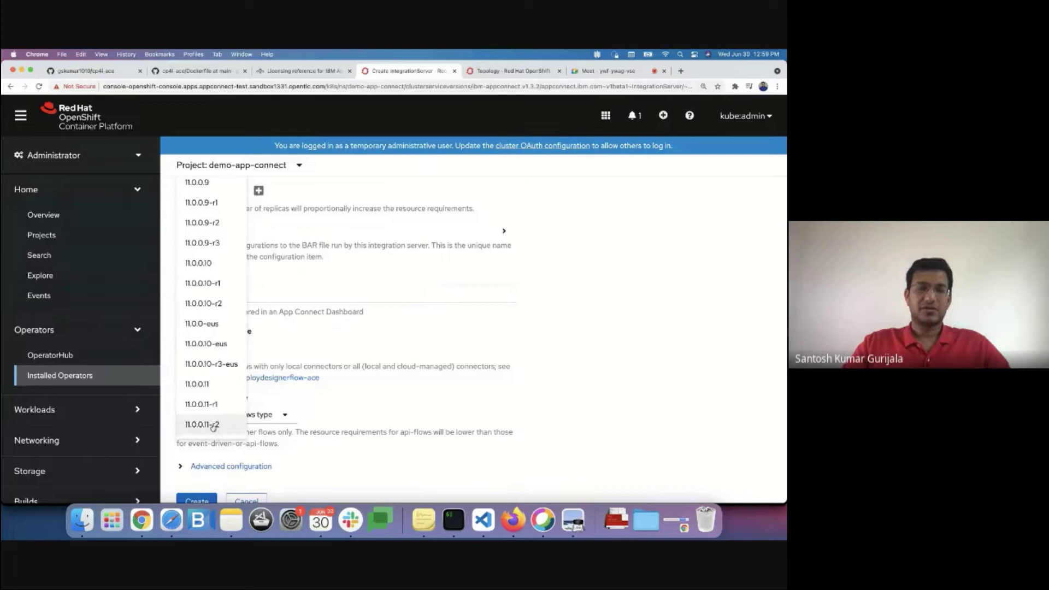
pyautogui.click(212, 427)
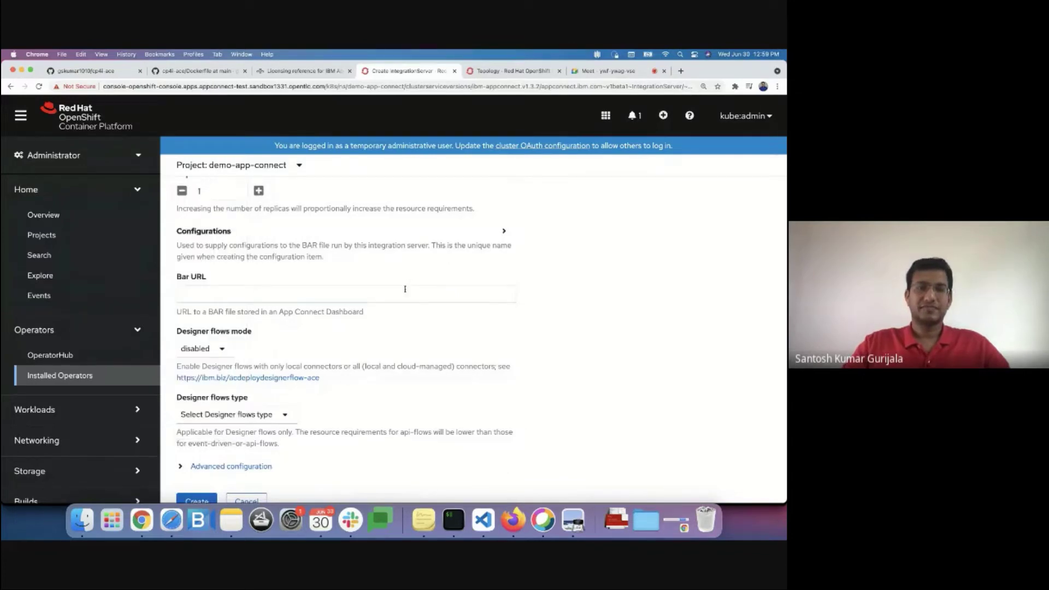
pyautogui.click(196, 501)
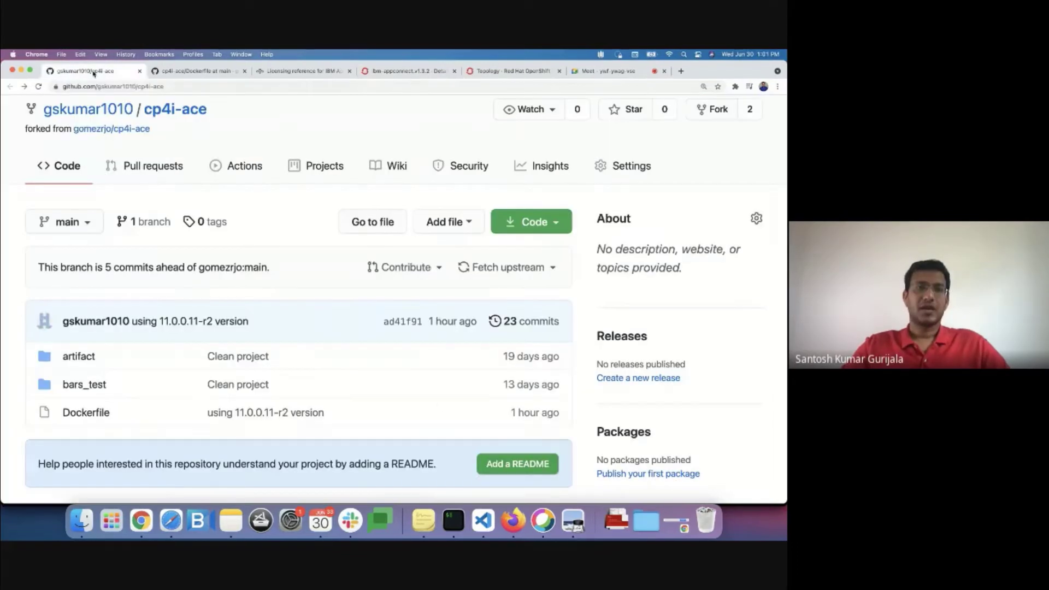
# Step: Browse cp4i-ace's bars_test folder, then view the Dockerfile's COPY bars_test line
pyautogui.press('super+1')
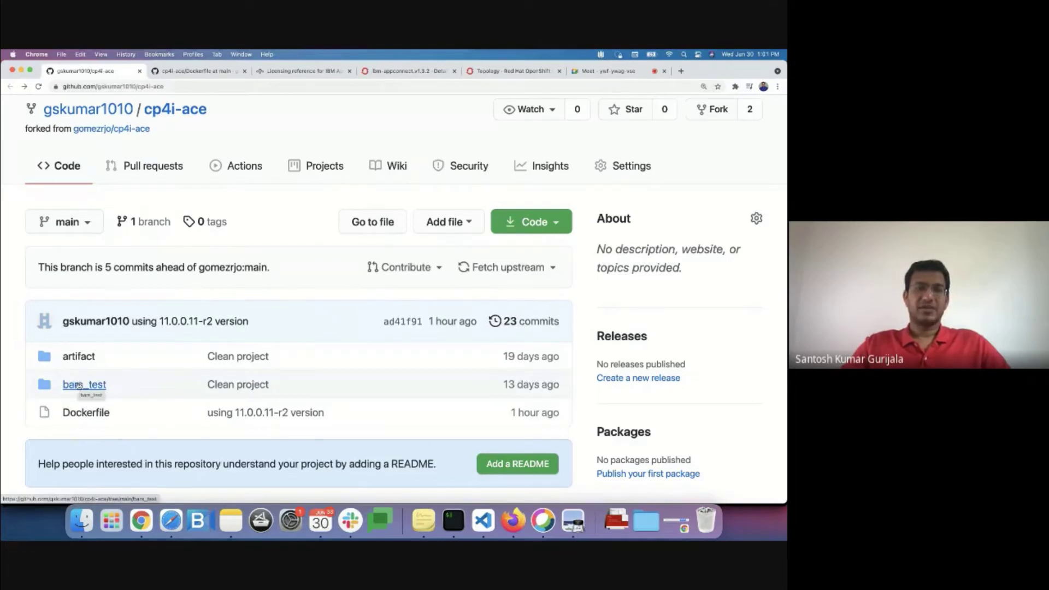
pyautogui.click(78, 384)
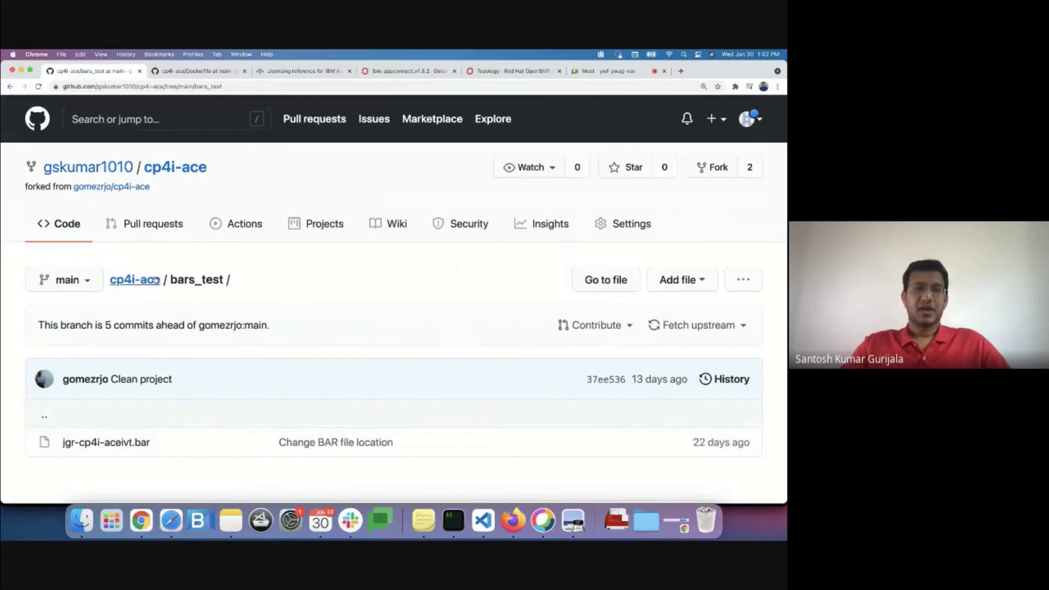
pyautogui.click(146, 418)
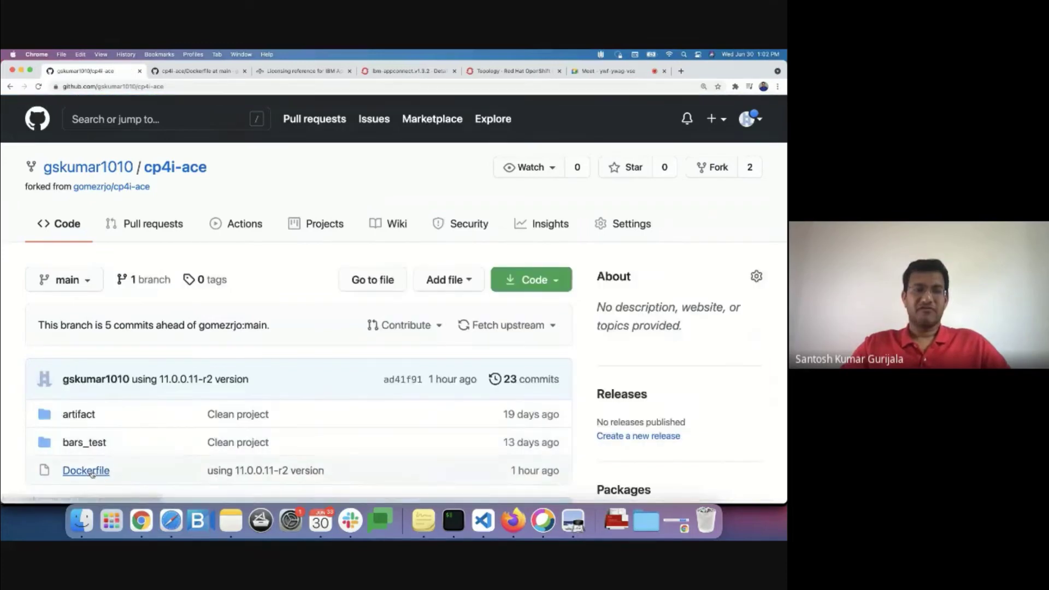
pyautogui.click(86, 470)
pyautogui.scroll(-2, 197, 431)
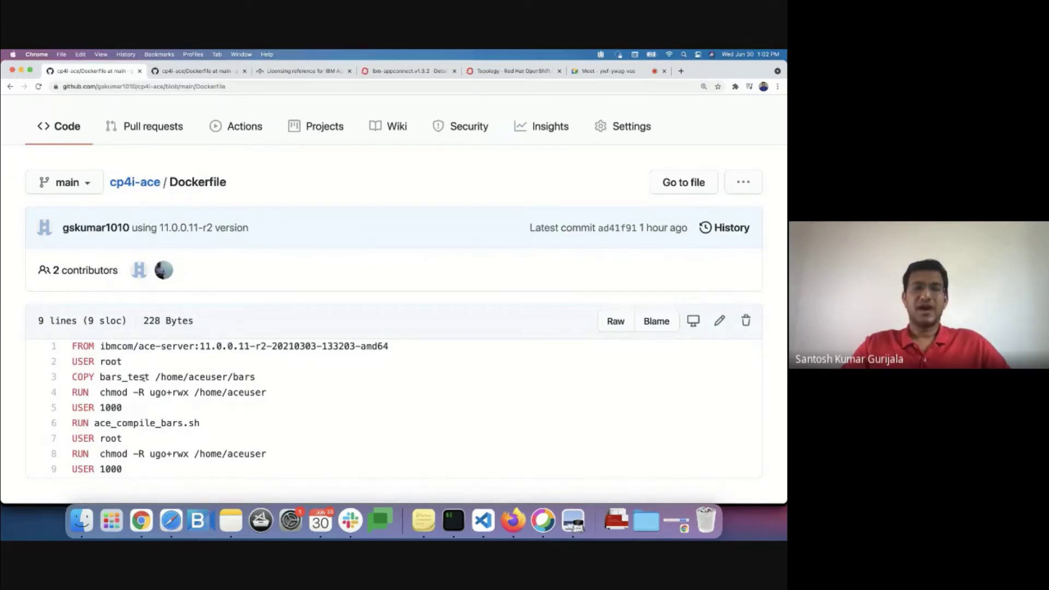
pyautogui.tripleClick(146, 378)
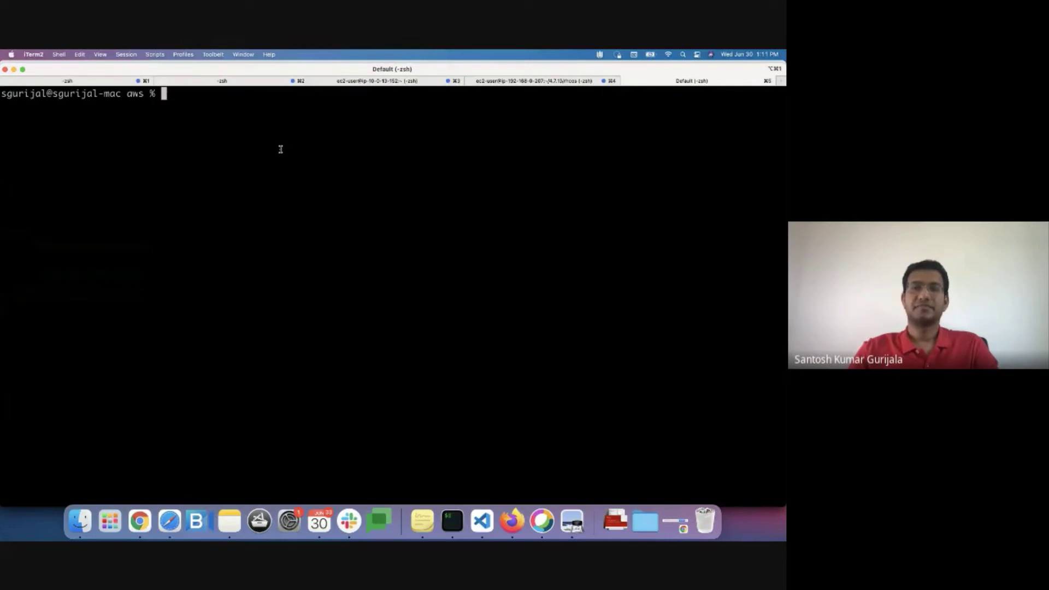
pyautogui.write('oc project demo')
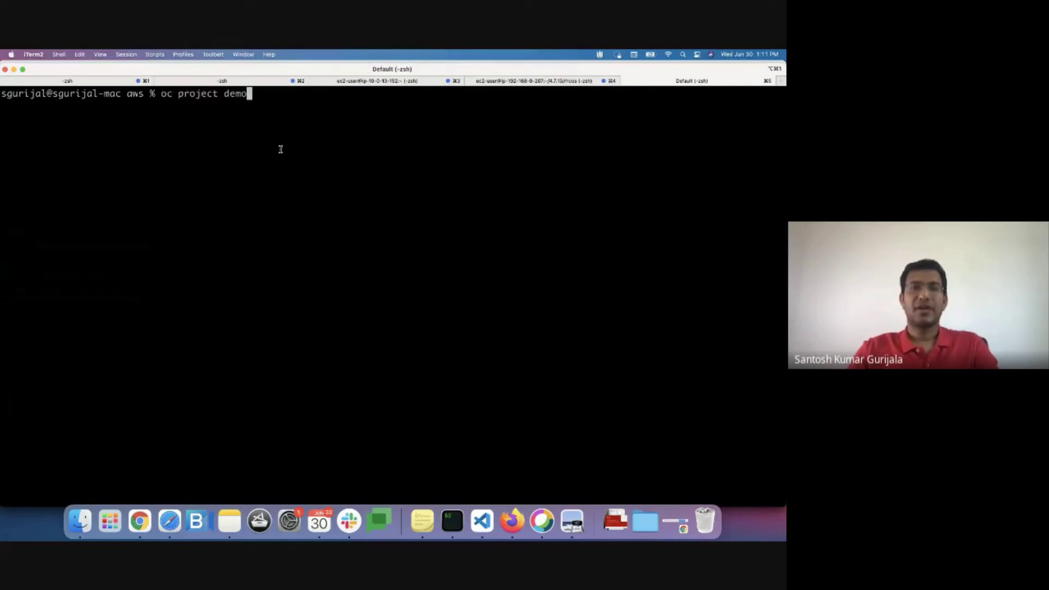
pyautogui.write('-app-n')
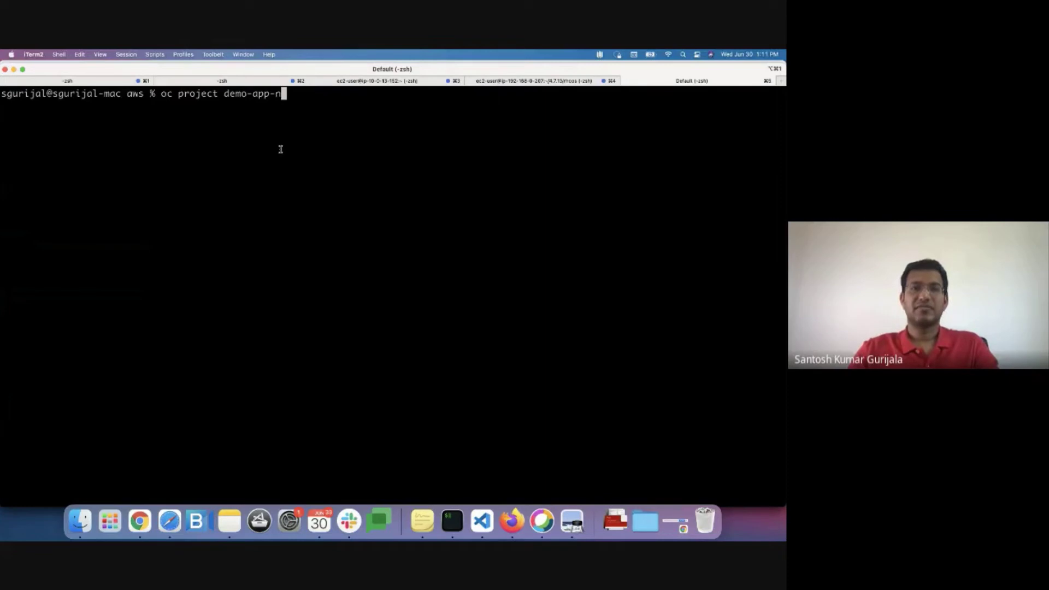
pyautogui.write('onnect')
# Step: Switch to demo-app-connect and create the jgraceivt Docker build from cp4i-ace.git
pyautogui.press('Return')
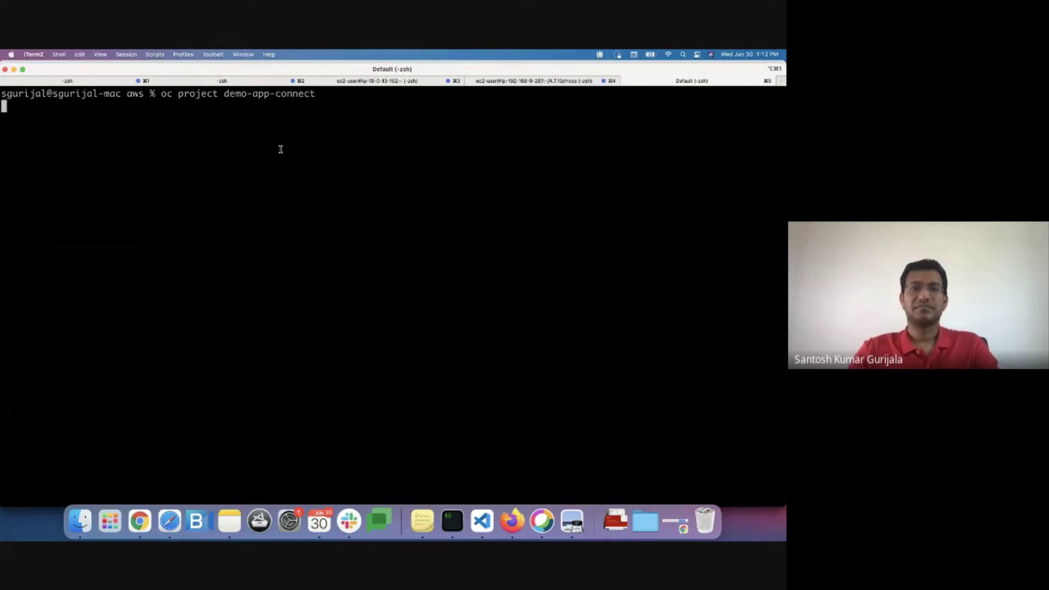
pyautogui.write('oc new-build --name=jgraceivt --strategy=docker   https://github.com/gskumar1010/cp4i-ace.git')
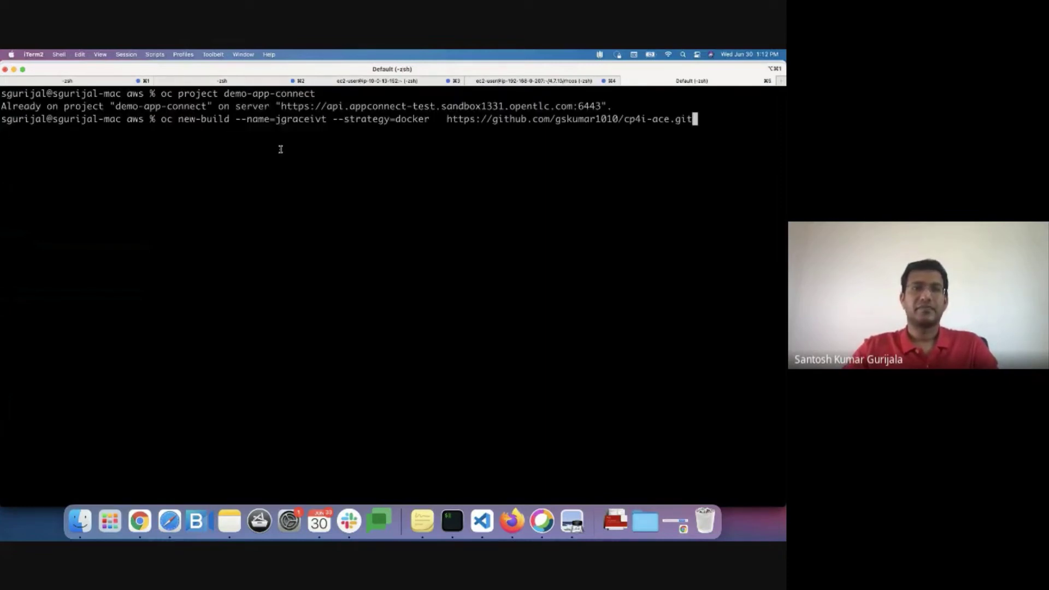
pyautogui.press('Return')
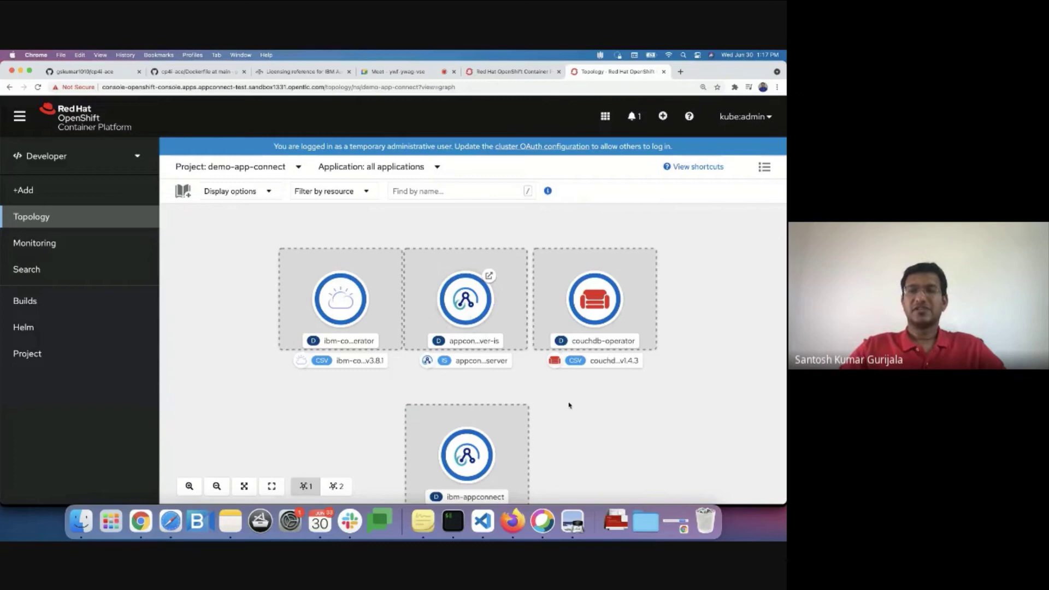
# Step: Open the appconnect-server-http route from the appconnect-server-is node's Resources panel
pyautogui.click(465, 300)
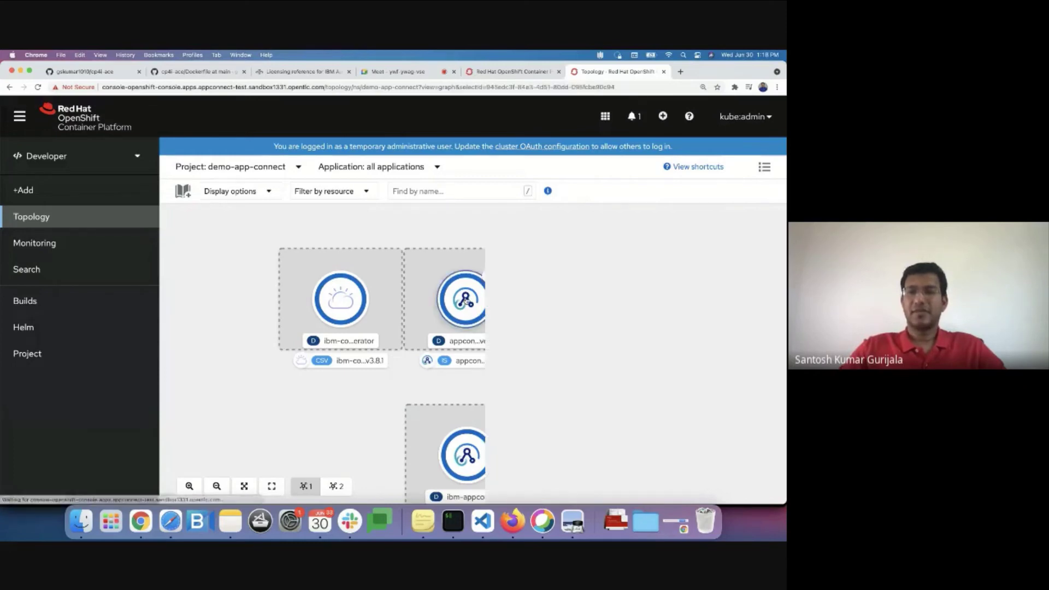
pyautogui.scroll(-3, 583, 437)
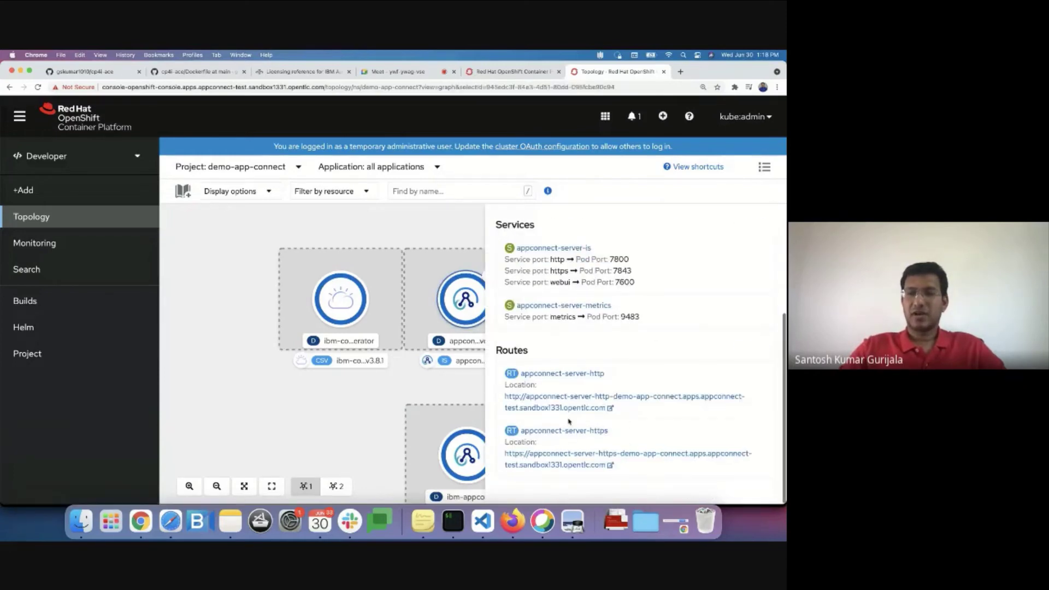
pyautogui.click(568, 417)
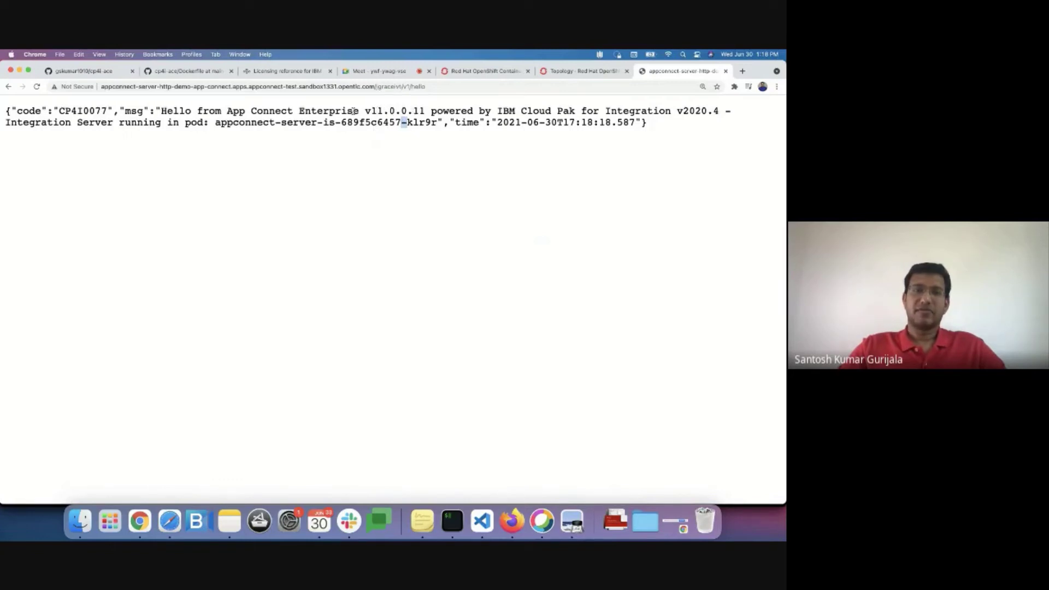
# Step: Test the route's /hello/JAVA and /hello/ESQL endpoints
pyautogui.click(387, 222)
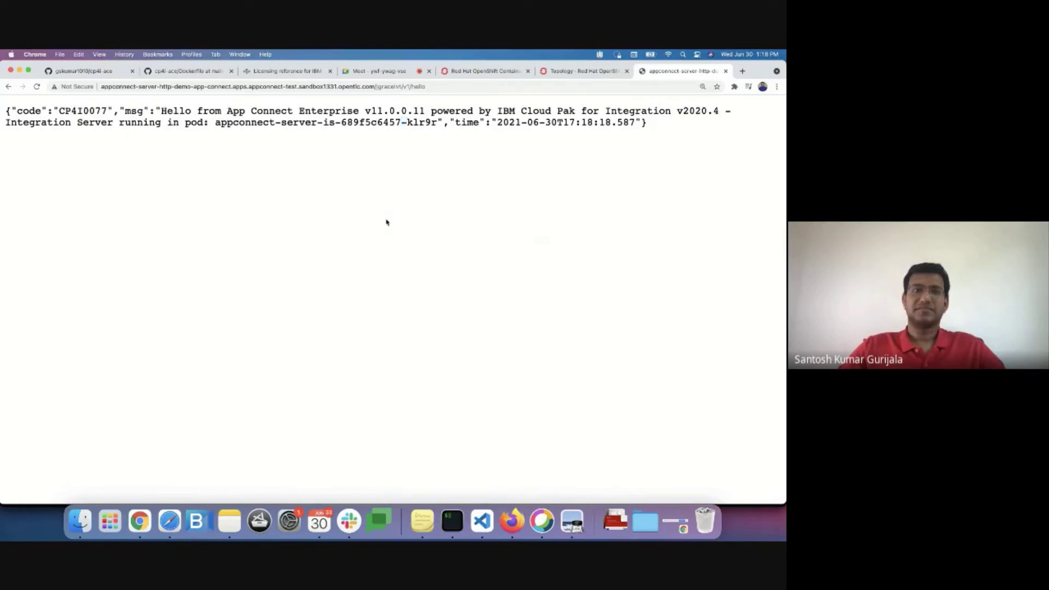
pyautogui.click(459, 88)
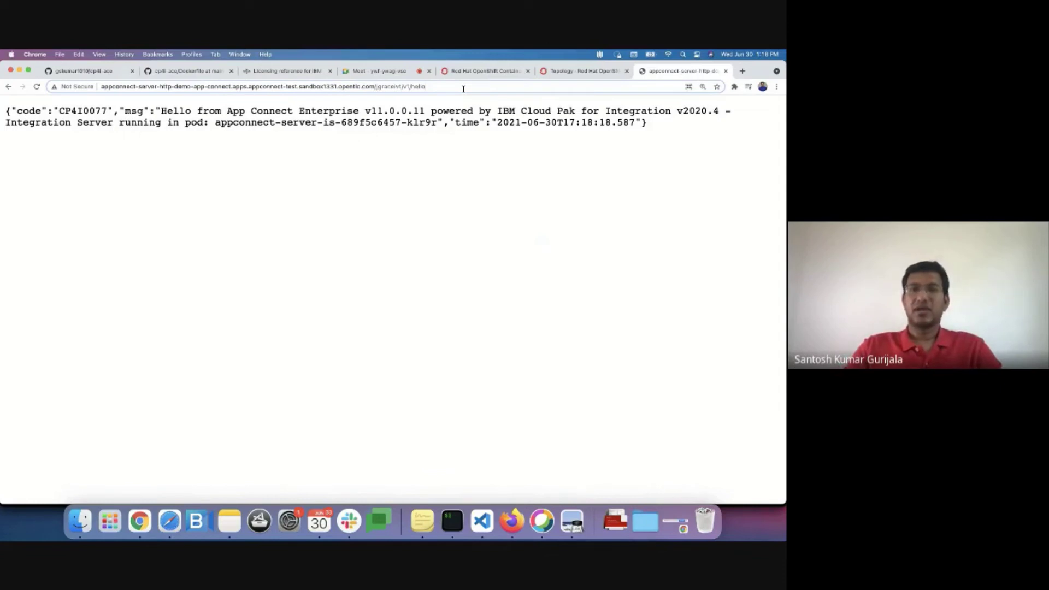
pyautogui.write('/JAVA')
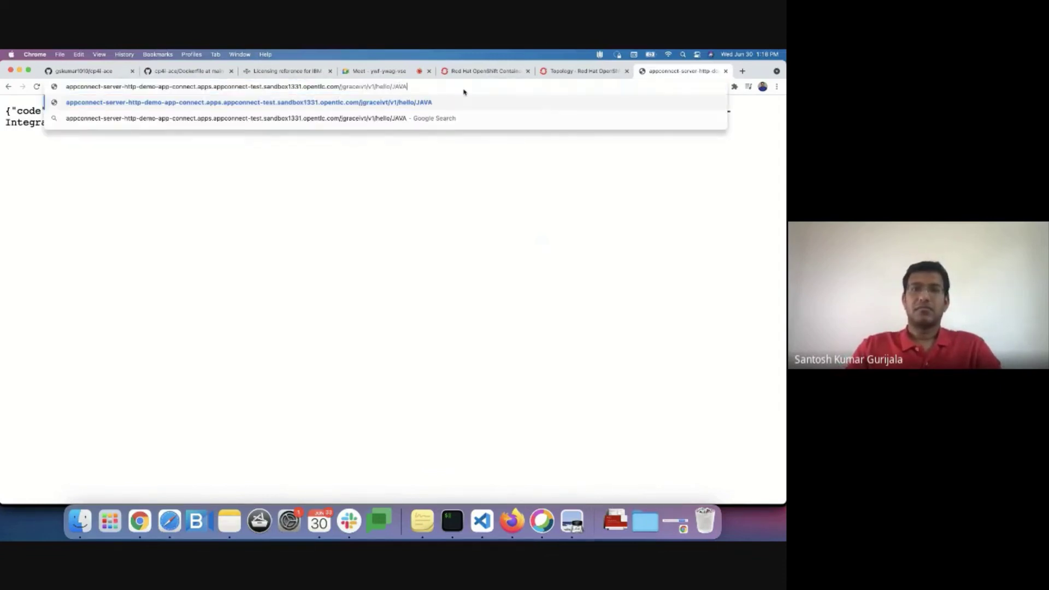
pyautogui.press('Return')
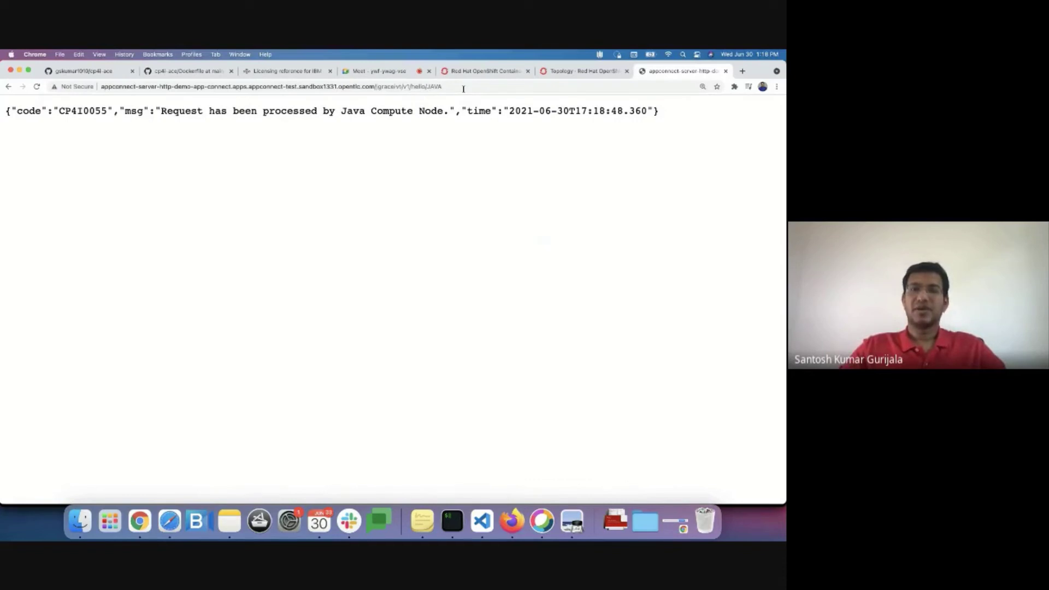
pyautogui.doubleClick(463, 89)
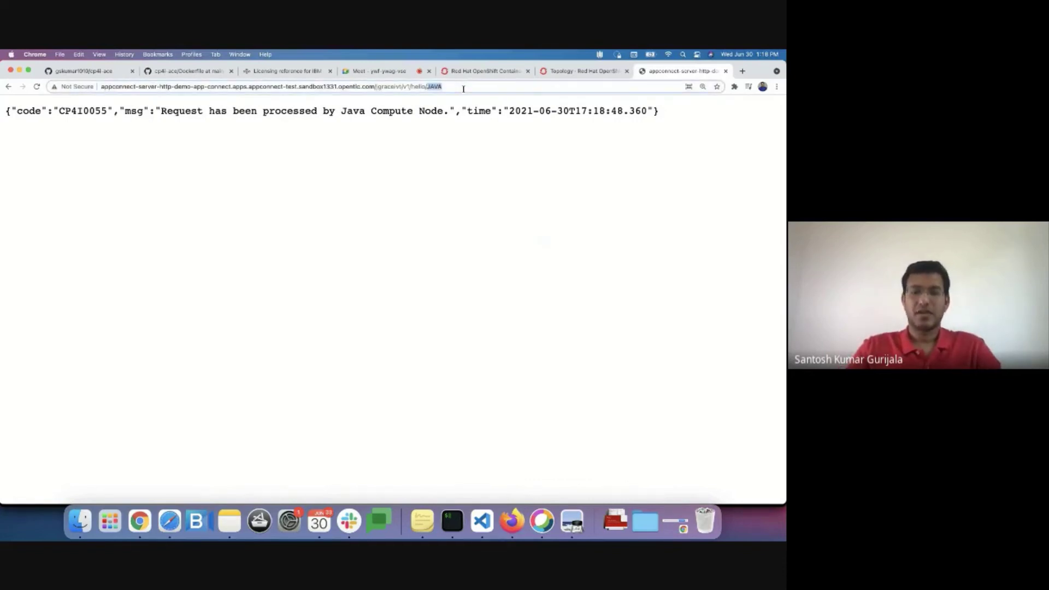
pyautogui.write('ESQL')
pyautogui.press('Return')
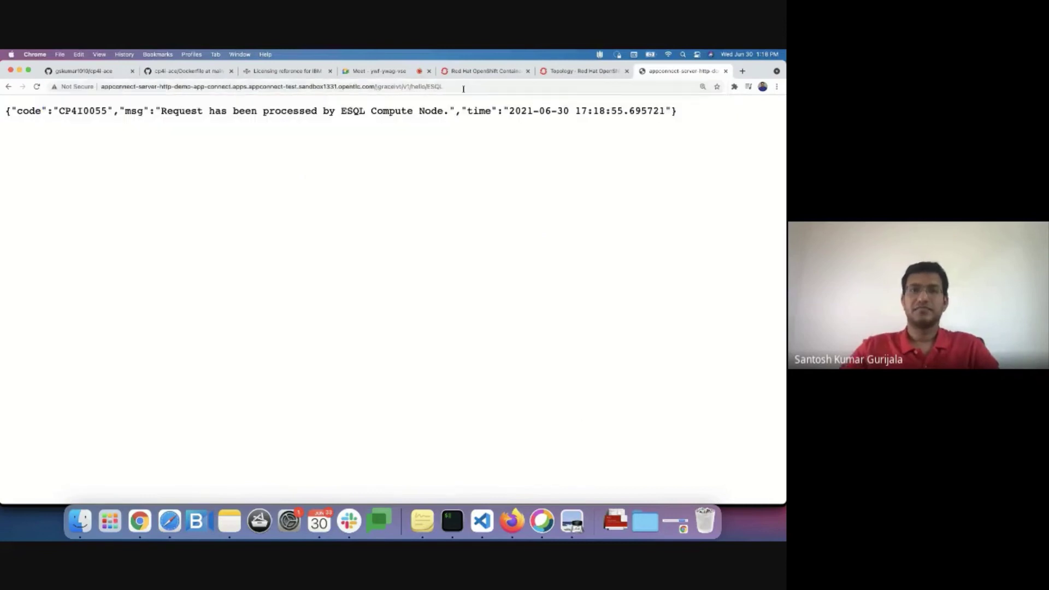
# Step: Load the /hello/MAP endpoint and go back to OpenShift's Installed Operators list
pyautogui.doubleClick(462, 89)
pyautogui.write('N')
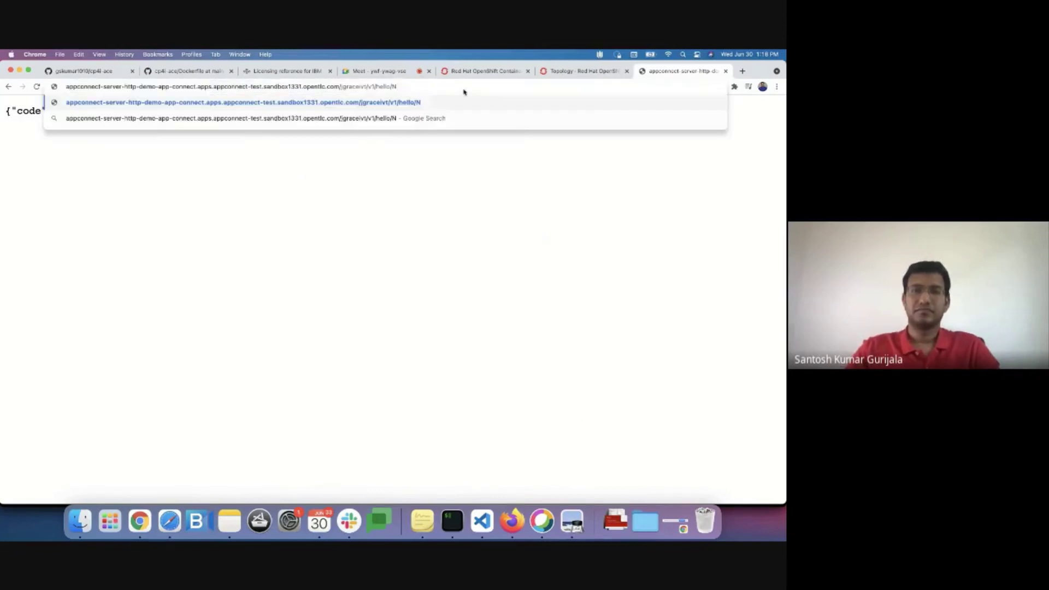
pyautogui.press('BackSpace')
pyautogui.write('MAP')
pyautogui.press('Return')
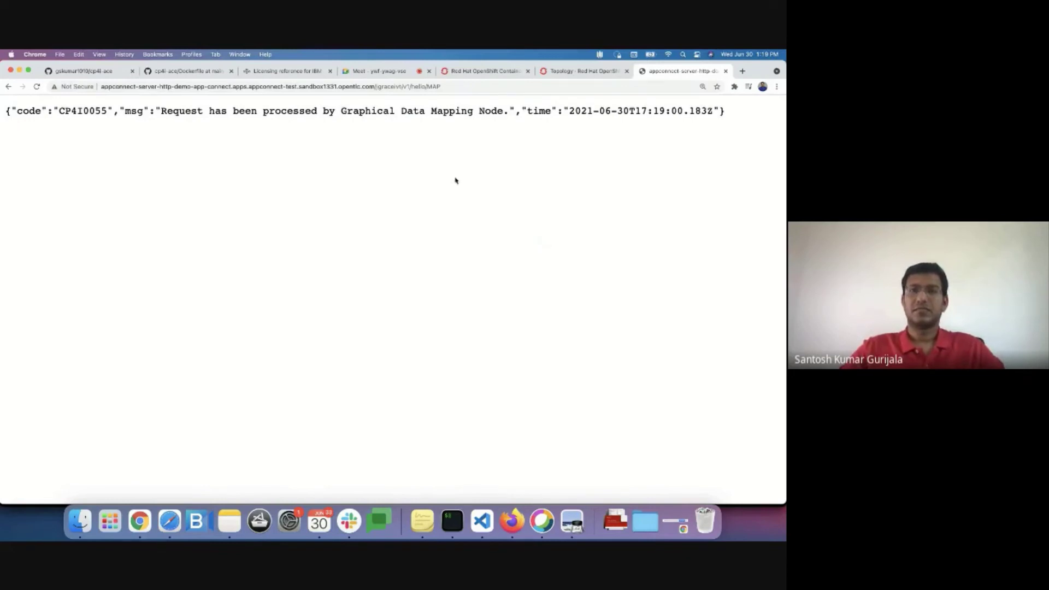
pyautogui.click(483, 71)
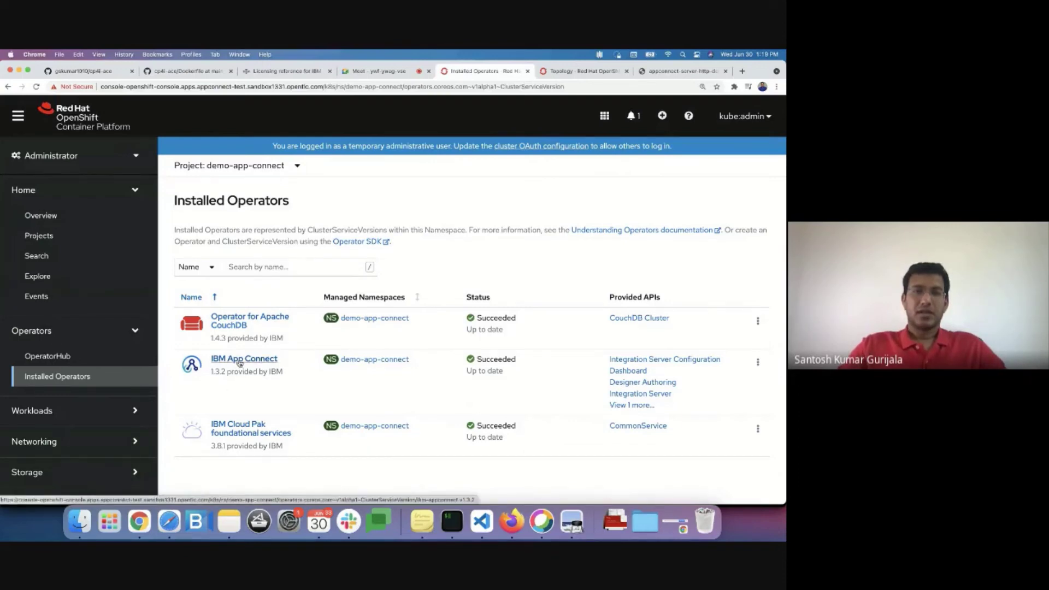
# Step: Change the IBM App Connect subscription's update channel from v1.3 to v1.4 and save
pyautogui.click(238, 360)
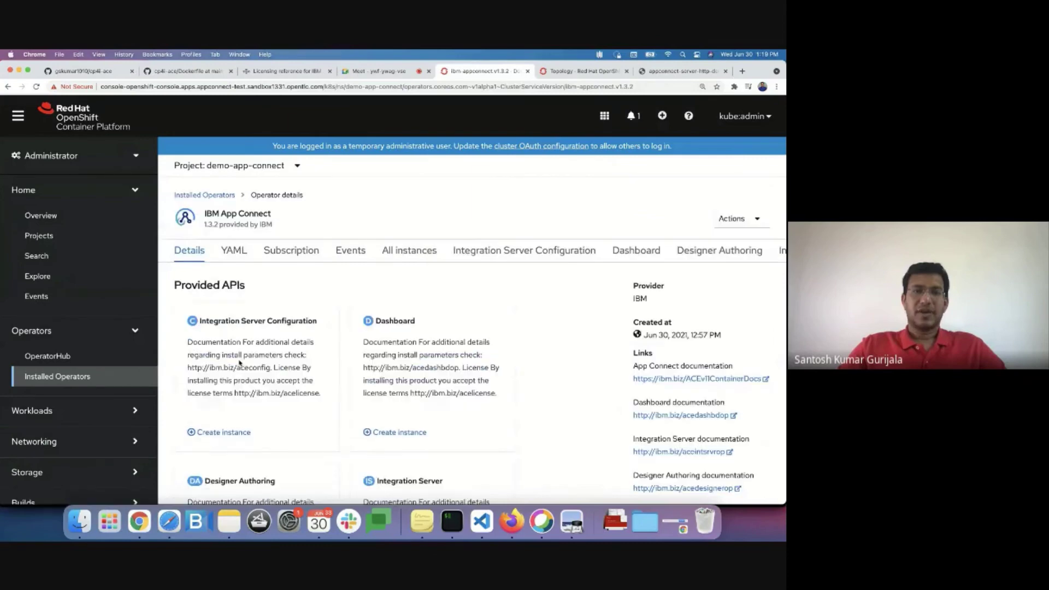
pyautogui.click(290, 254)
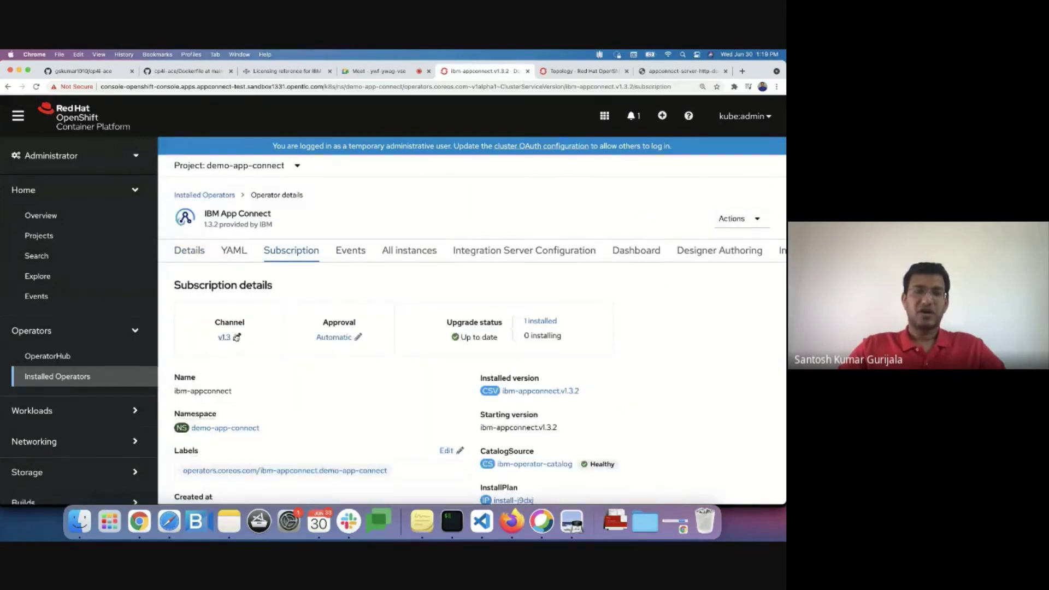
pyautogui.click(236, 337)
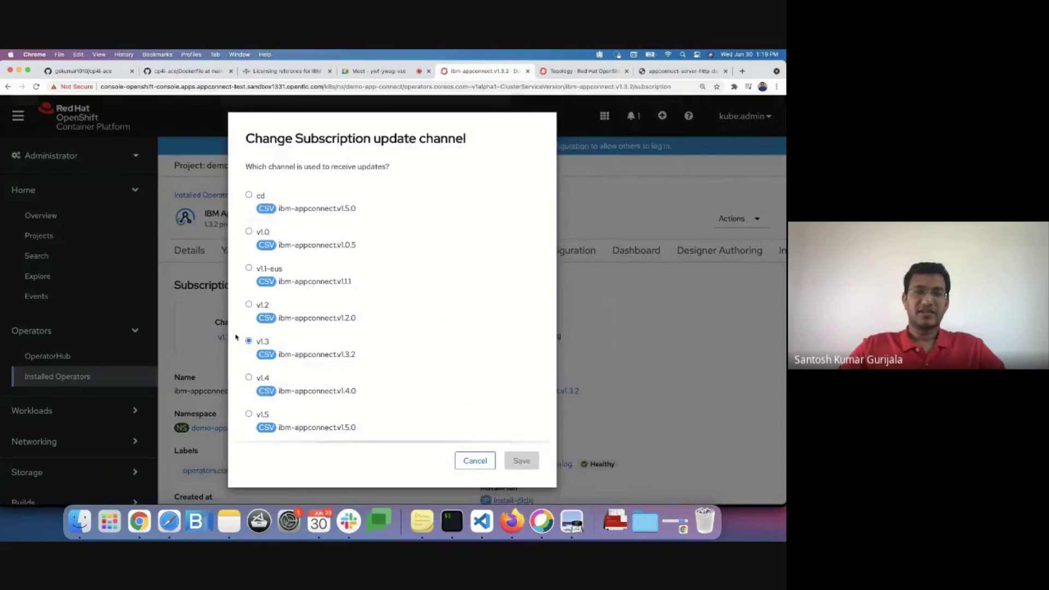
pyautogui.click(249, 379)
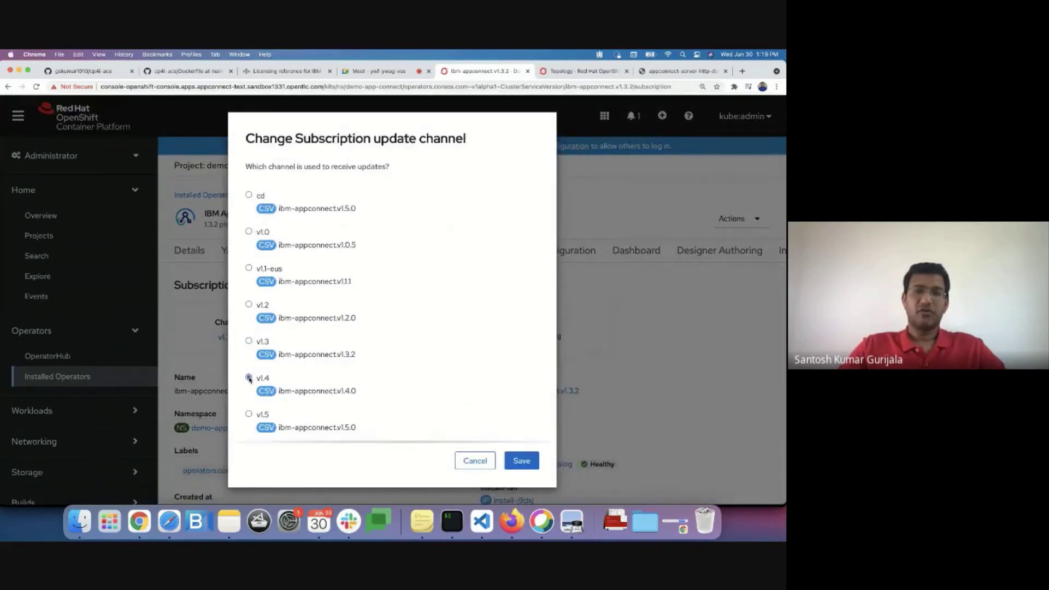
pyautogui.click(508, 464)
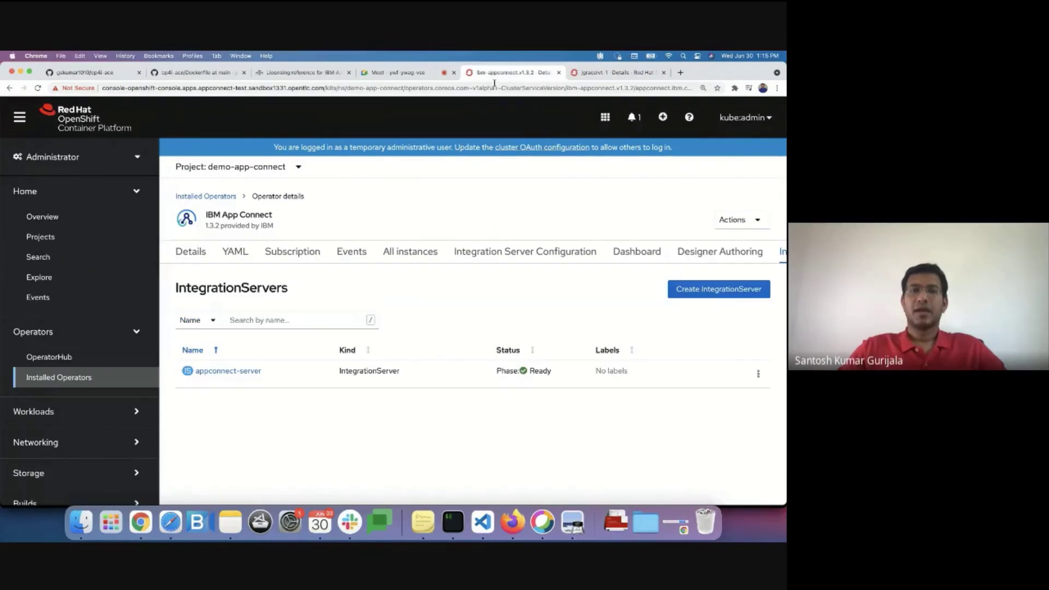
# Step: In appconnect-server's YAML, insert a new line under runtime for an image entry
pyautogui.click(246, 372)
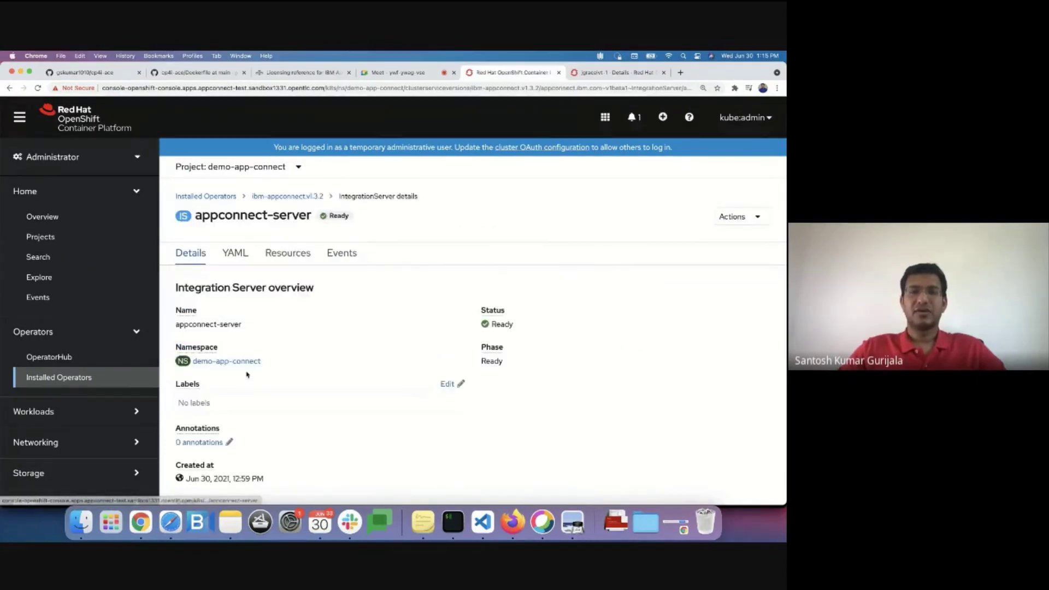
pyautogui.click(256, 266)
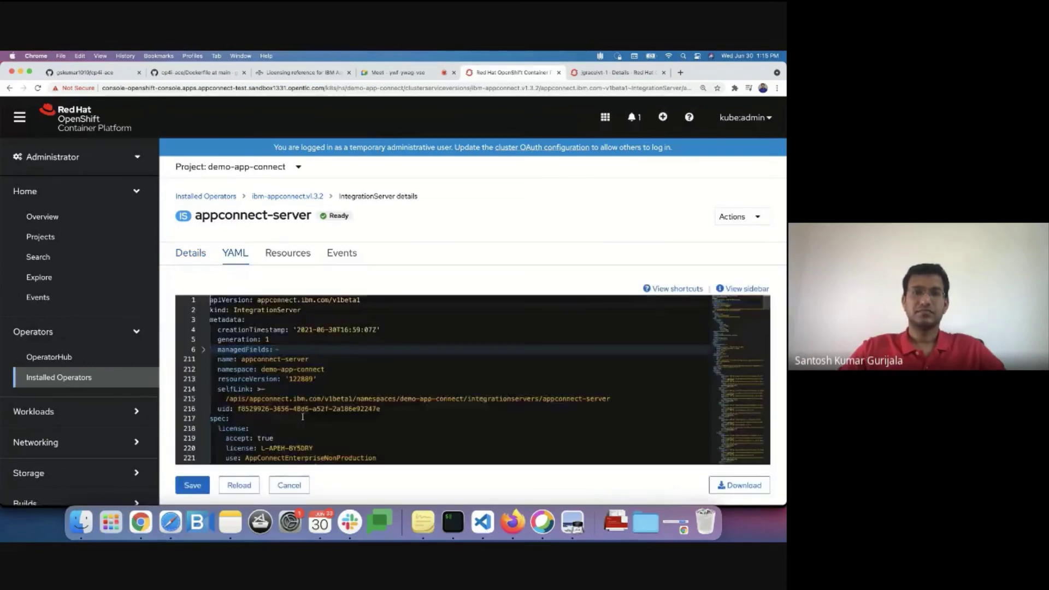
pyautogui.scroll(-15, 303, 418)
pyautogui.scroll(-2, 303, 418)
pyautogui.click(285, 300)
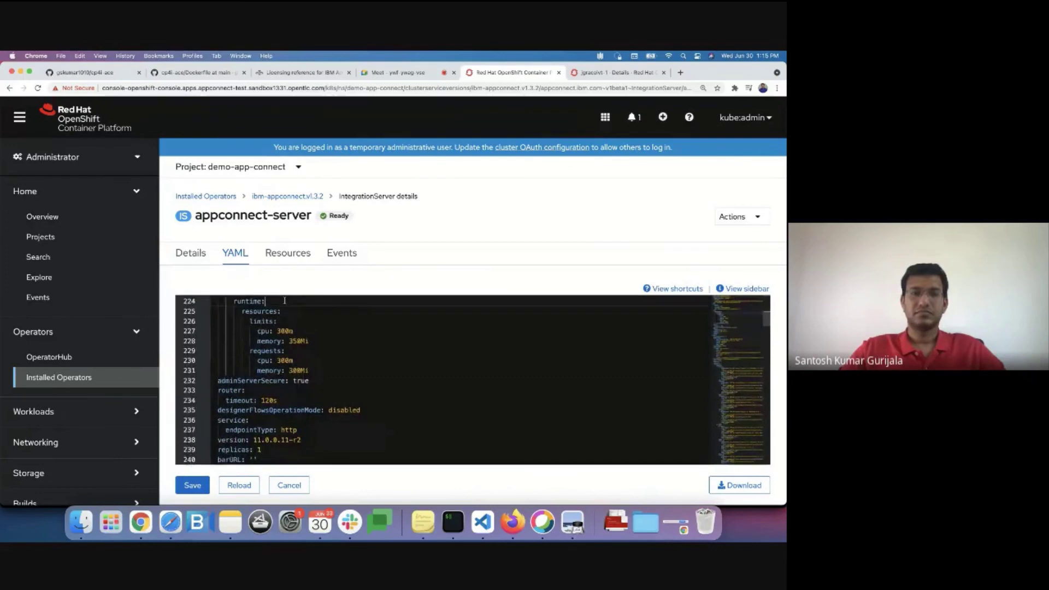
pyautogui.press('Return')
pyautogui.write('image')
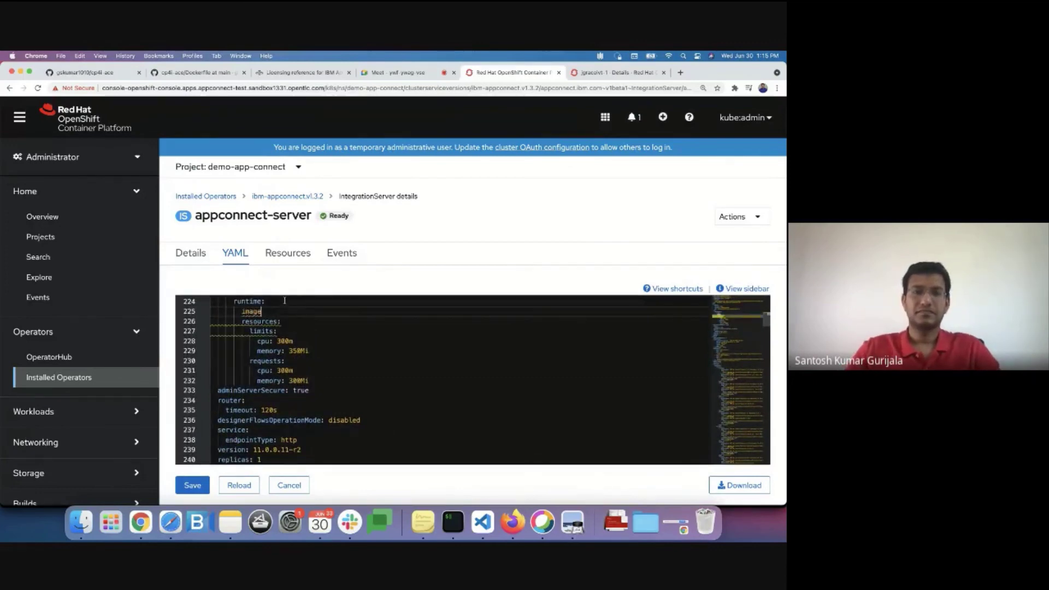
pyautogui.write(':')
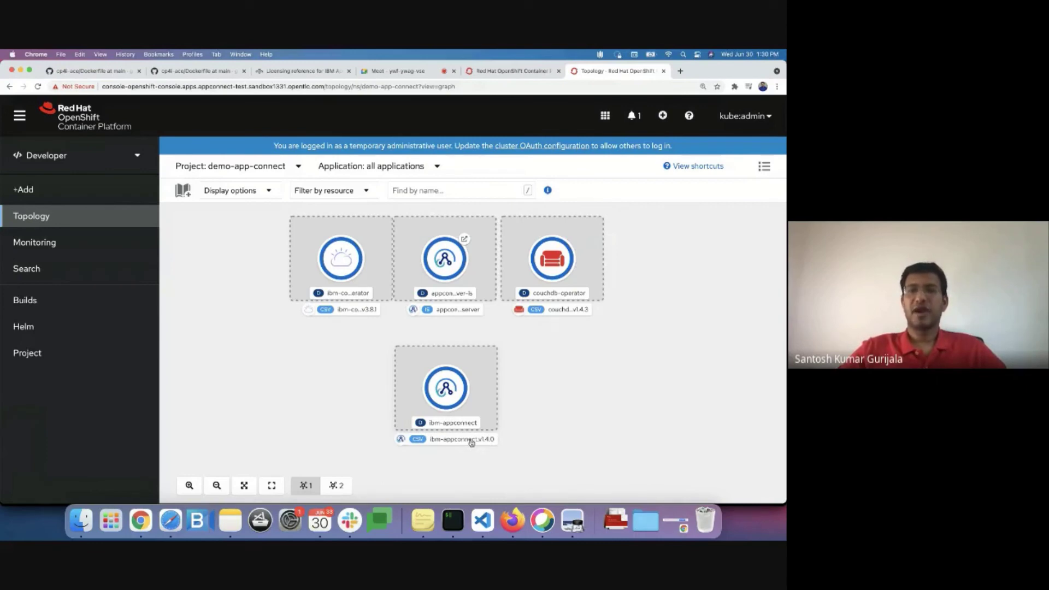
# Step: Open the appconnect-server-is route to see its Hello from App Connect Enterprise v11.0.0.12
pyautogui.click(449, 266)
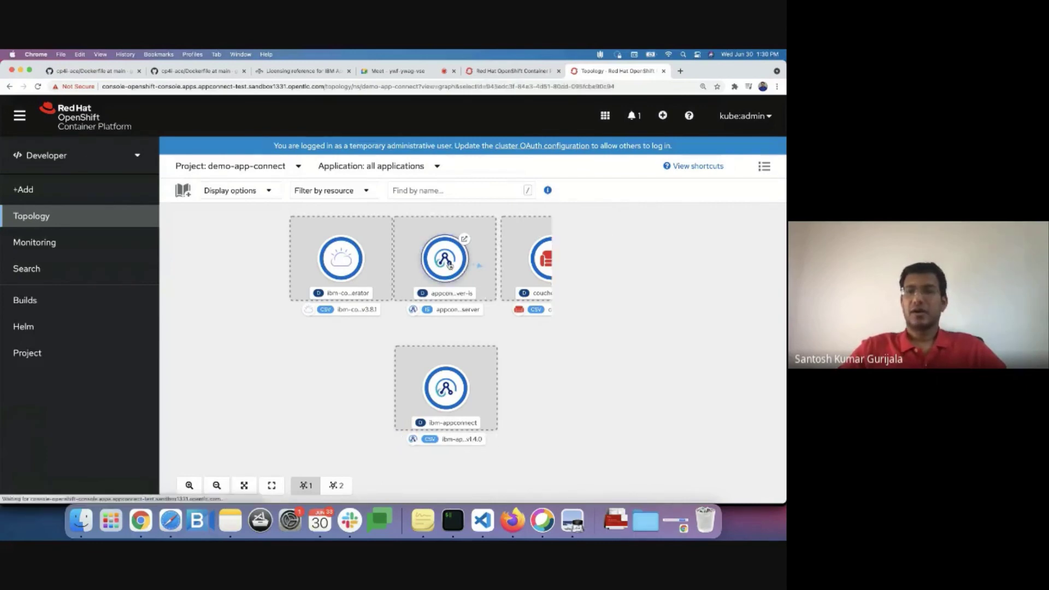
pyautogui.scroll(-3, 591, 430)
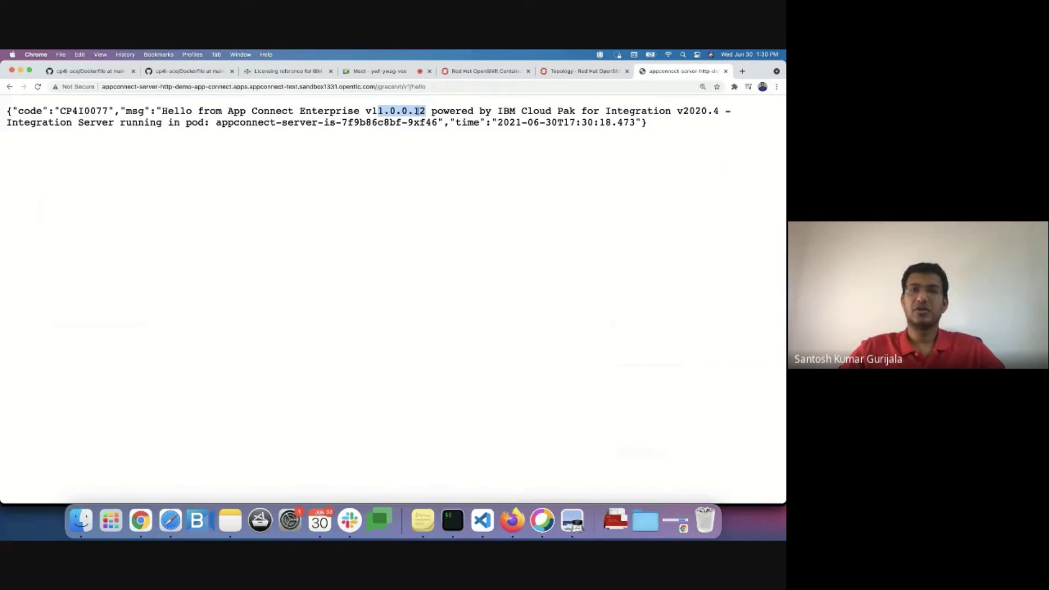
# Step: Load the upgraded route's /JAVA endpoint to get the Java Compute Node response
pyautogui.moveTo(424, 112); pyautogui.dragTo(425, 112)
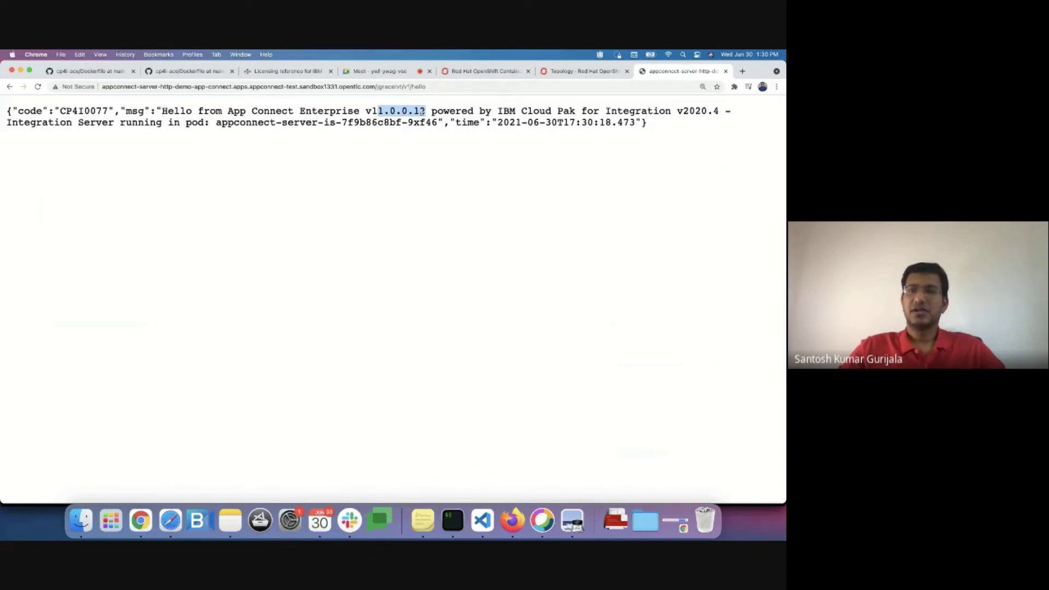
pyautogui.click(443, 87)
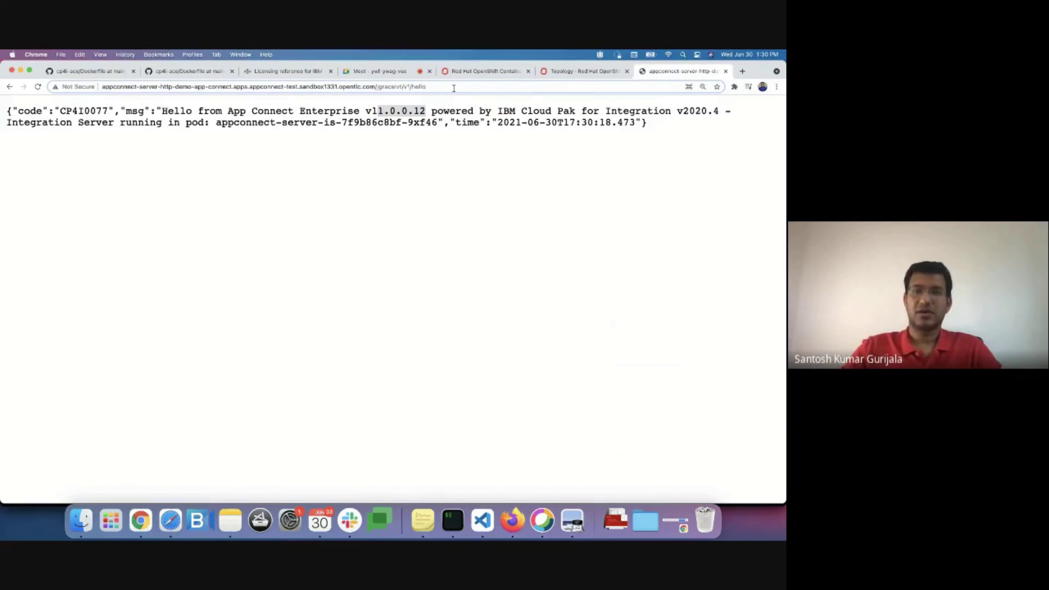
pyautogui.write('/JAVA')
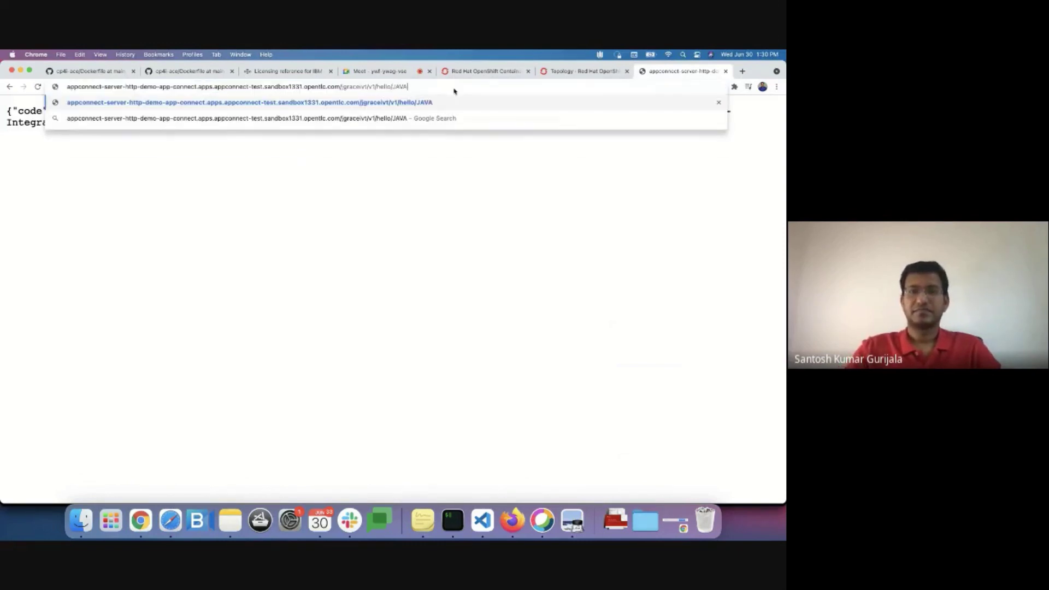
pyautogui.press('Return')
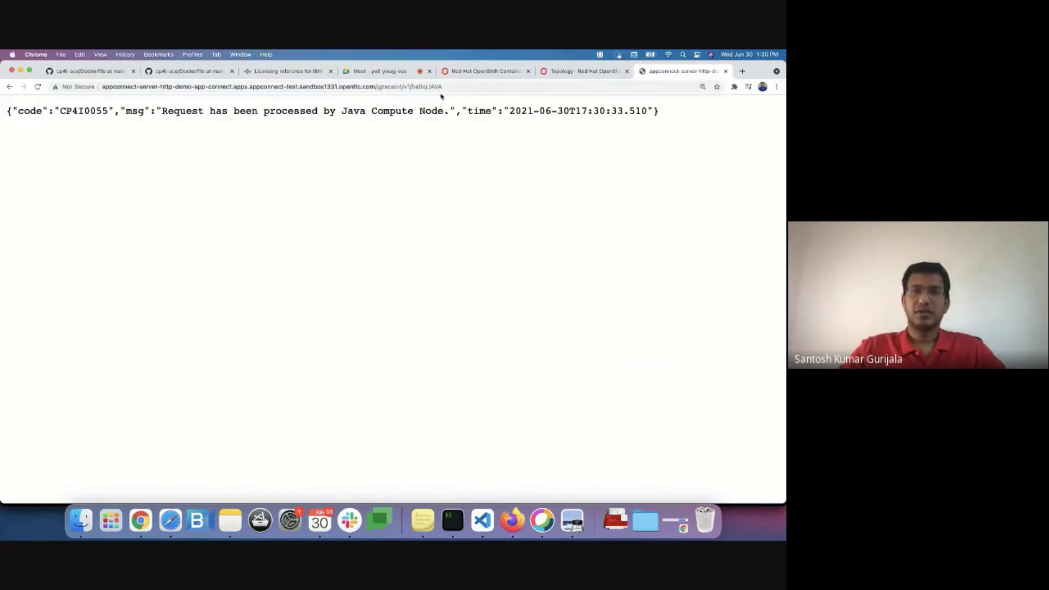
# Step: Switch the address from JAVA to ESQL and load the ESQL Compute Node response
pyautogui.doubleClick(435, 86)
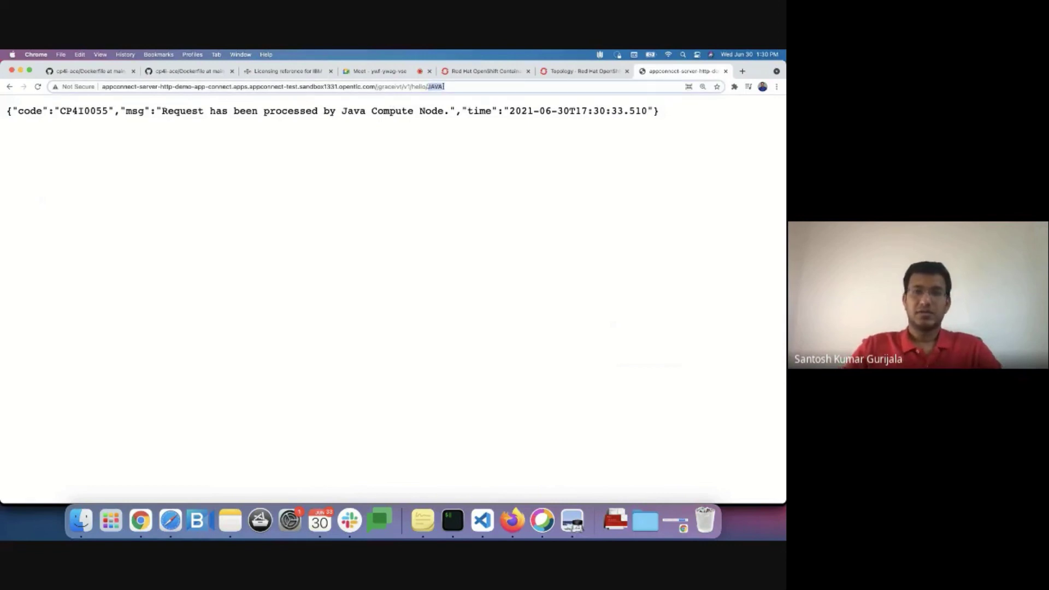
pyautogui.write('ESQL')
pyautogui.press('Return')
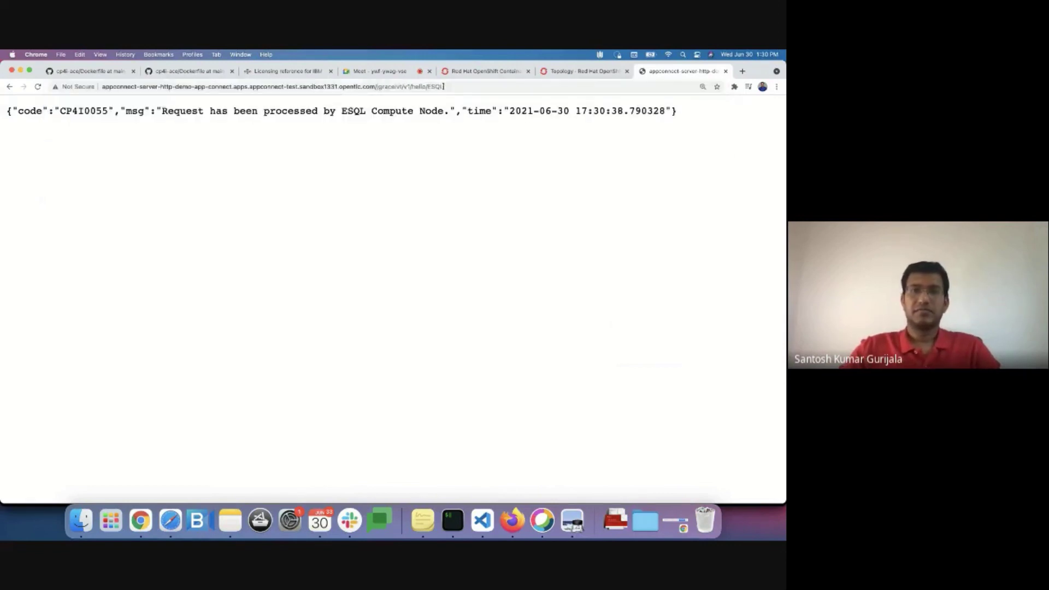
pyautogui.doubleClick(434, 86)
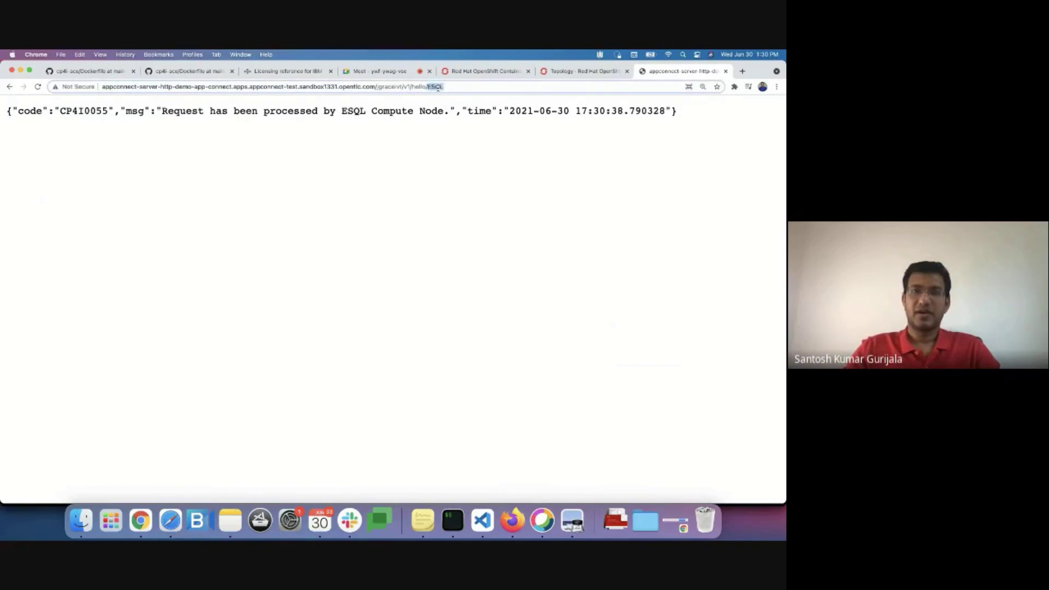
pyautogui.write('MAP')
pyautogui.click(483, 70)
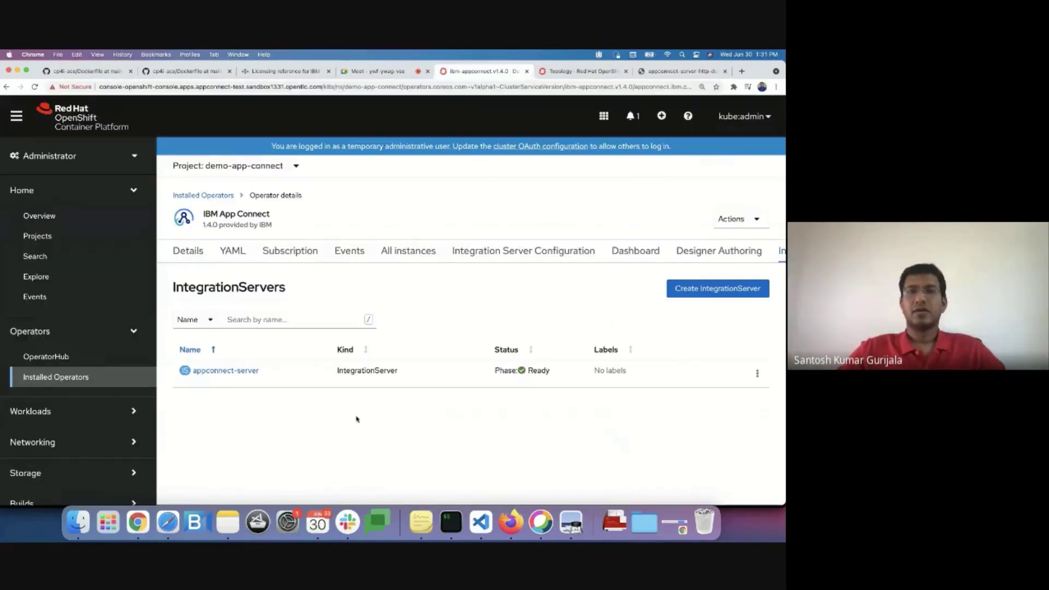